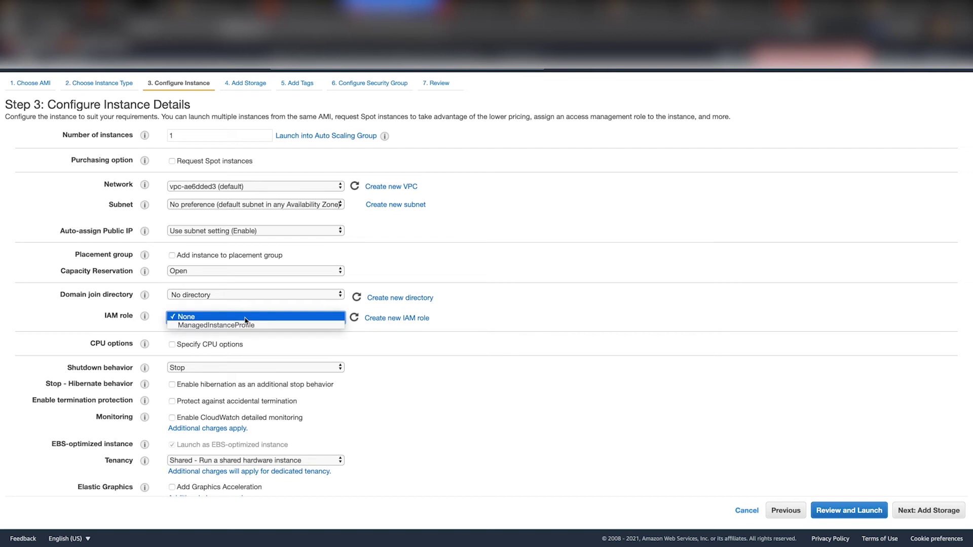
- Assign the ManagedInstanceProfile IAM role to the instance and add a tag with key Patch and value True
left_click(252, 325)
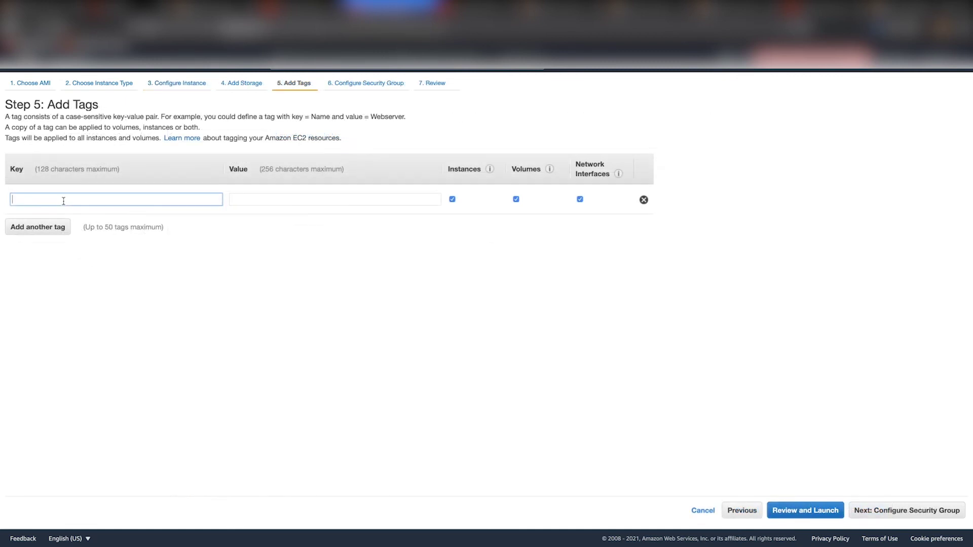
type("P")
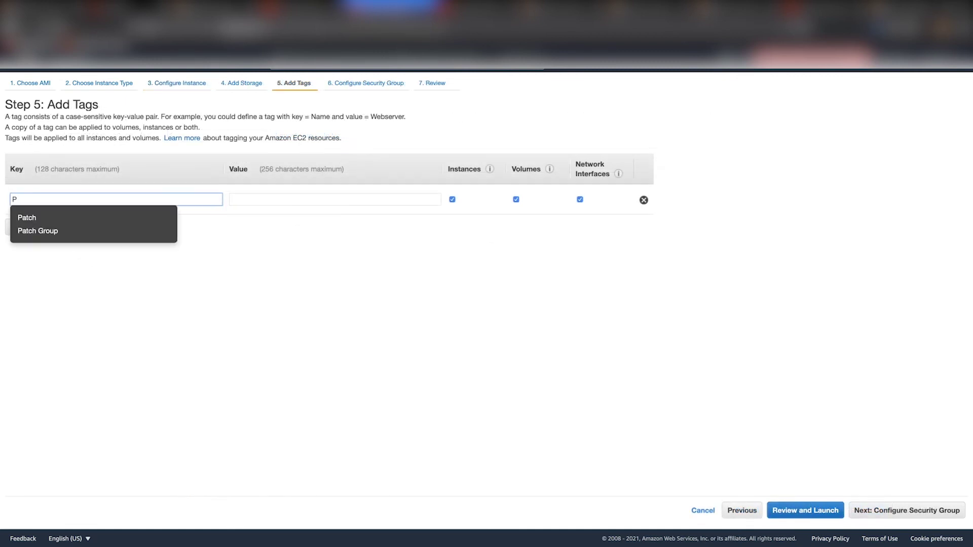
left_click(35, 218)
left_click(262, 198)
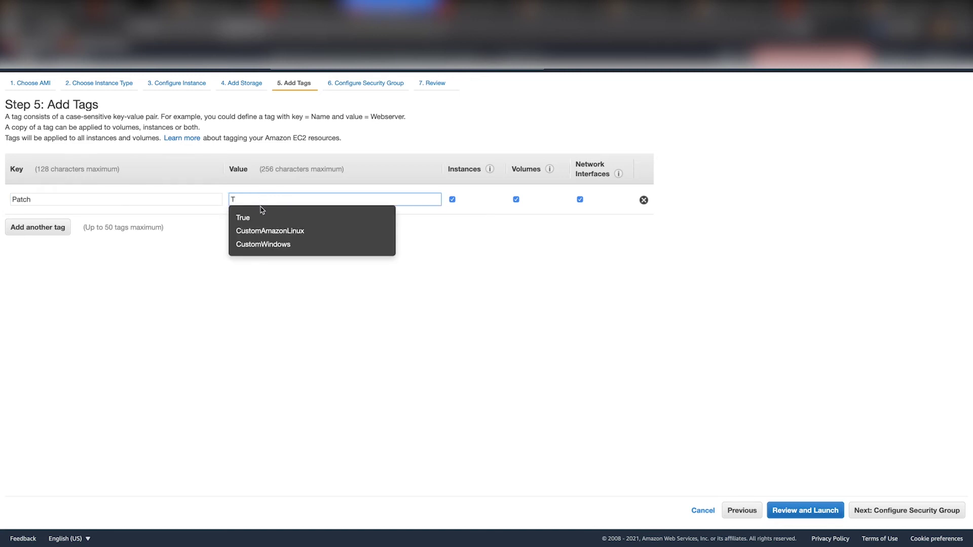
left_click(247, 218)
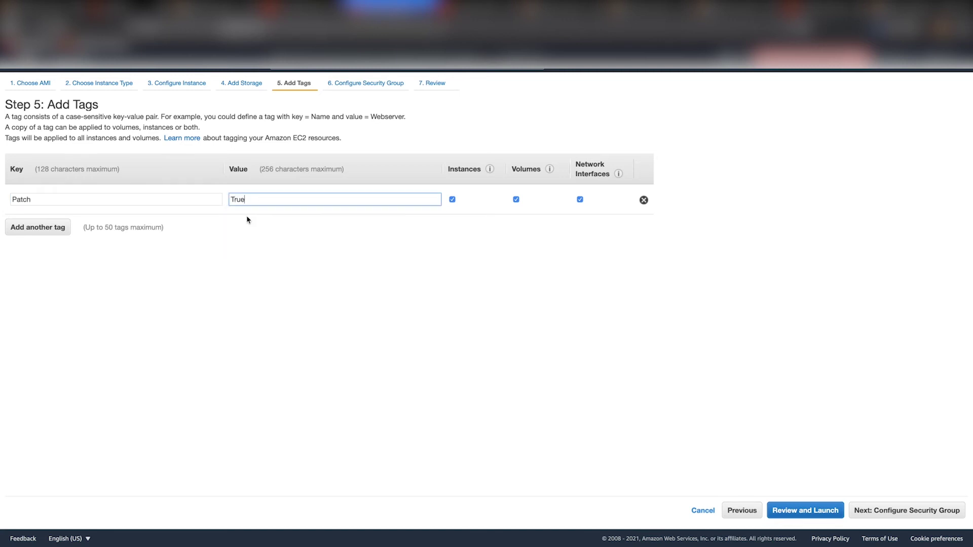
- Add a second instance tag with key Patch Group and value Web Servers Windows
left_click(51, 229)
type("Patch Group")
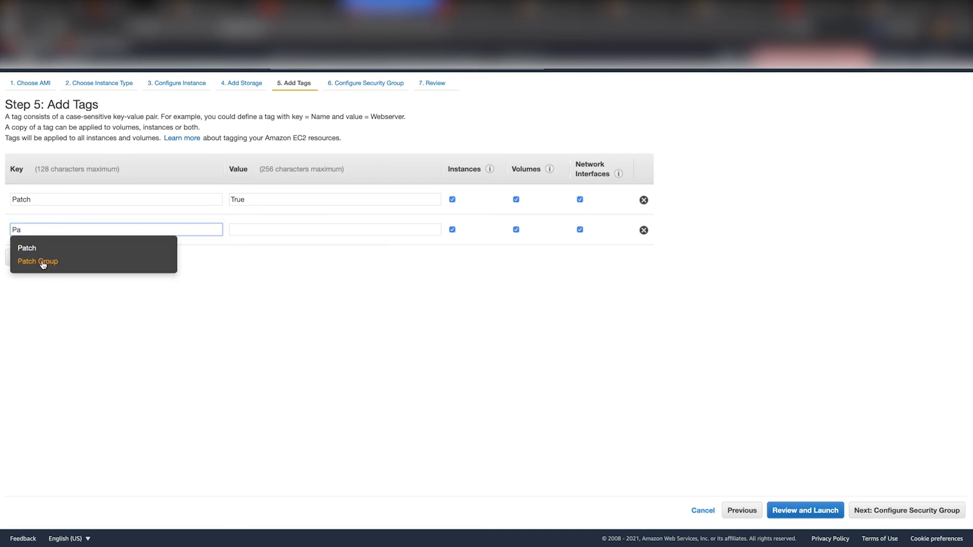
left_click(43, 261)
left_click(246, 230)
type("We")
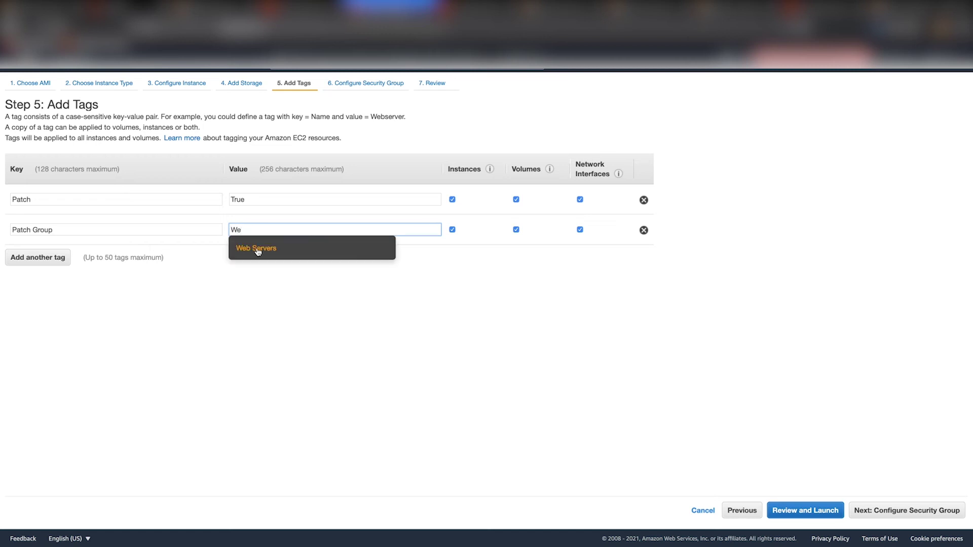
left_click(256, 248)
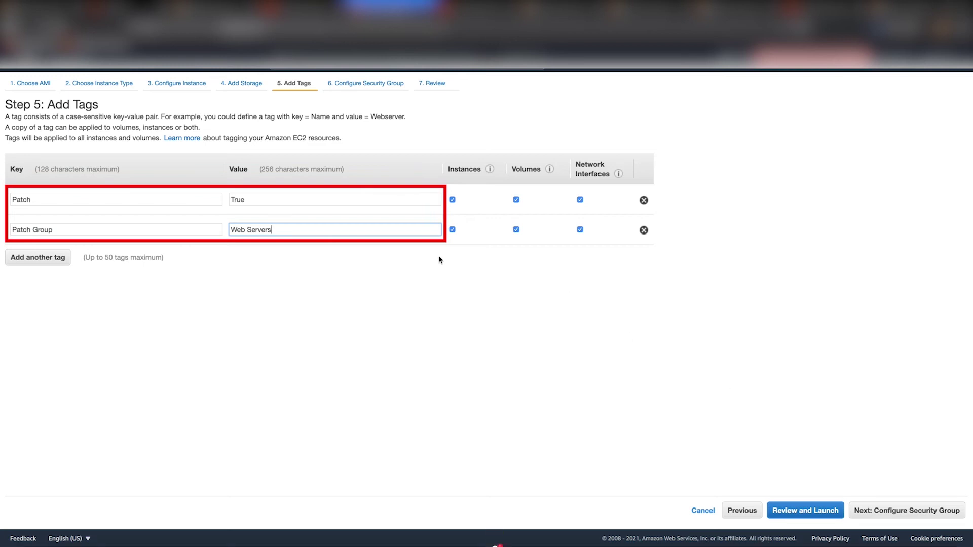
type("Windows")
left_click(638, 364)
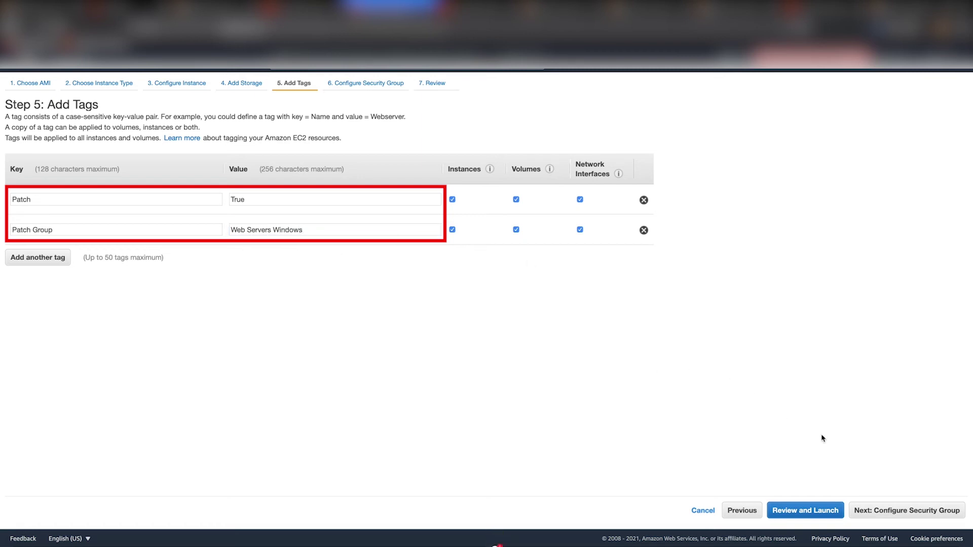
- Review the instance configuration and launch it with the existing catsndogs-ssh-key key pair, acknowledging access to the private key file
left_click(884, 509)
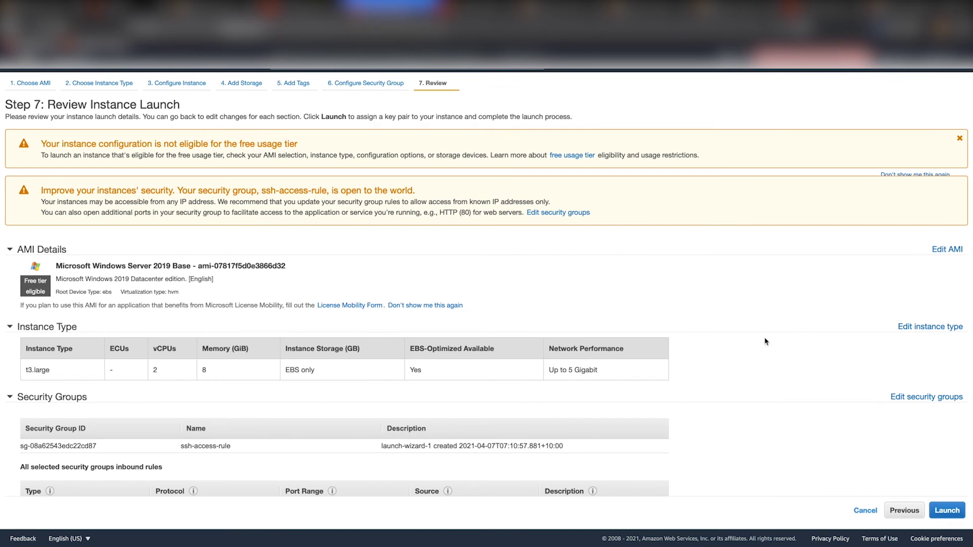
scroll(765, 341, "down", 2)
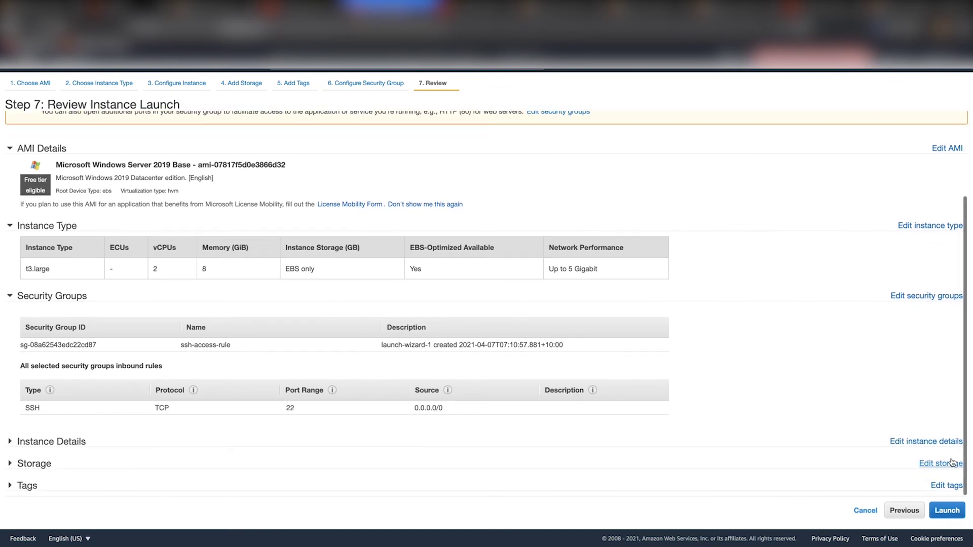
left_click(944, 512)
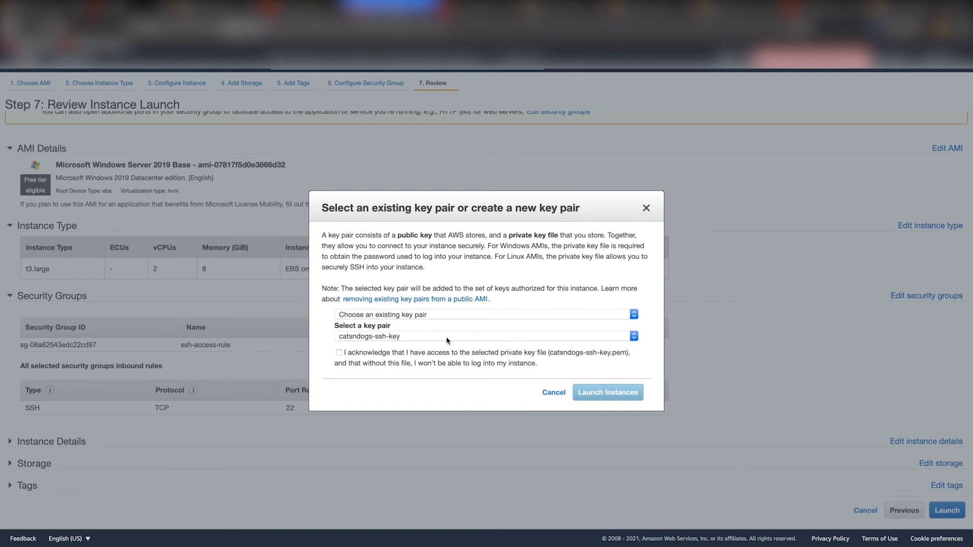
left_click(426, 354)
left_click(609, 393)
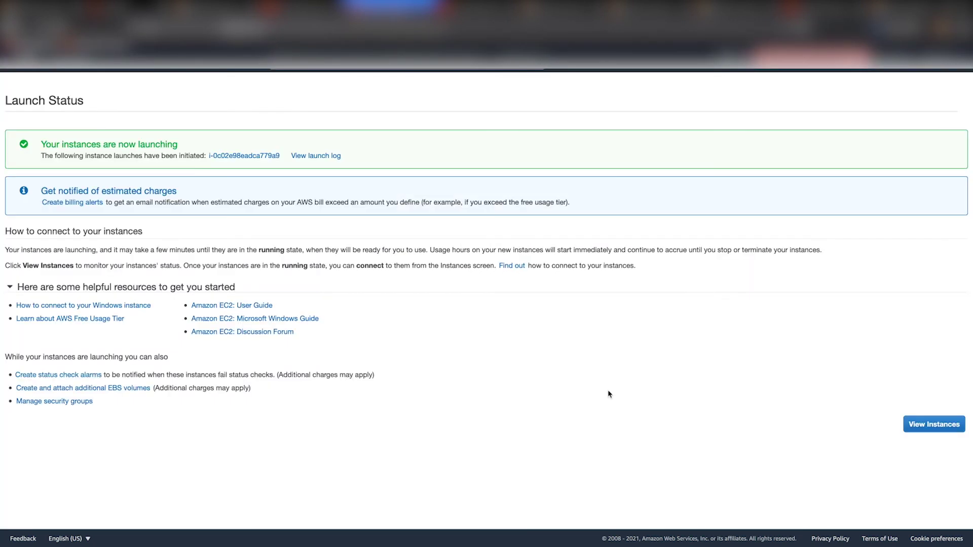
- View the launched instance's details in EC2 and look up ITA08-Test-Windows-Instance in the Systems Manager Fleet Manager
left_click(939, 426)
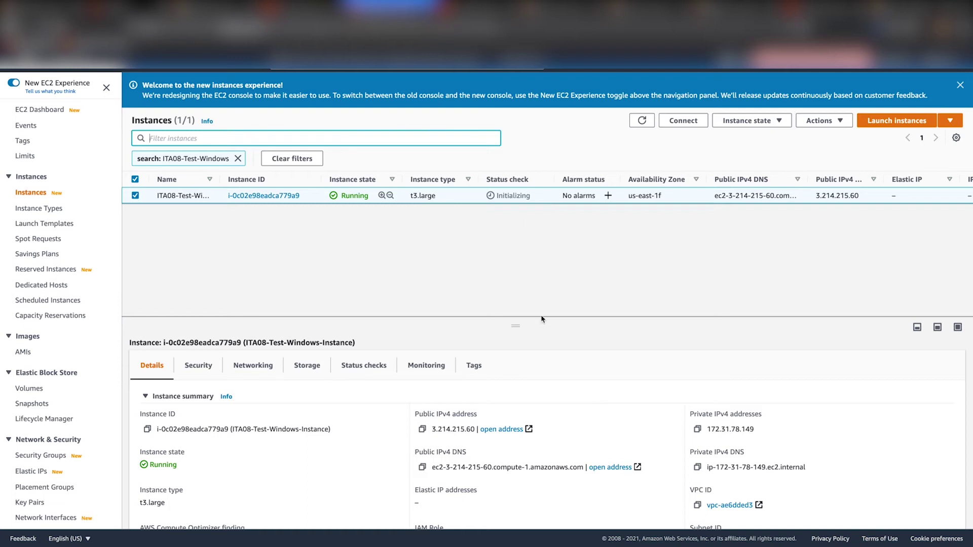
left_click(508, 320)
left_click_drag(509, 320, 515, 249)
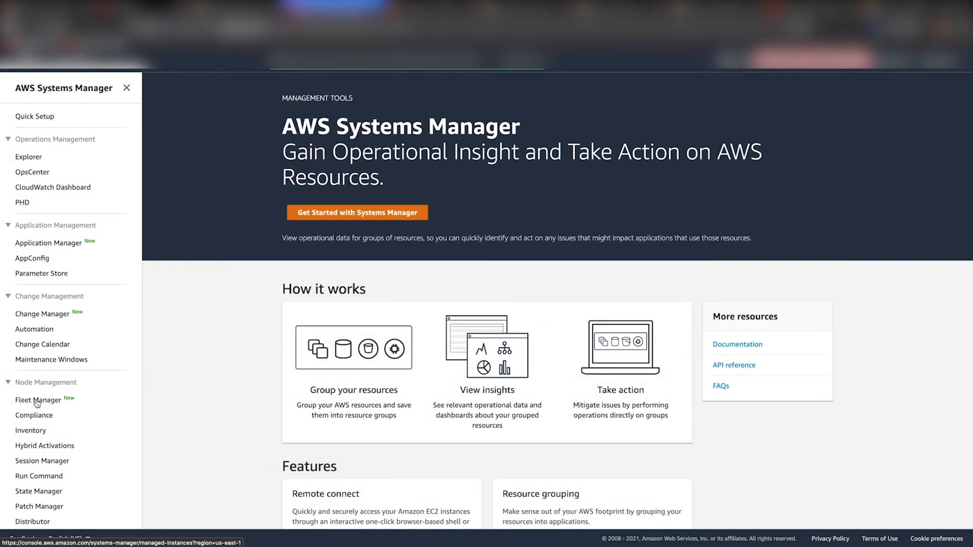
left_click(37, 401)
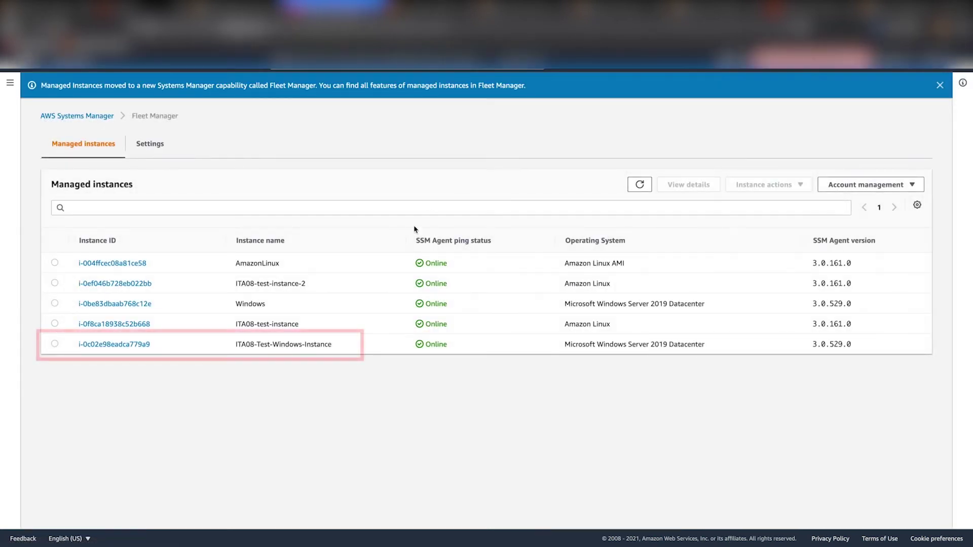
left_click_drag(340, 350, 235, 347)
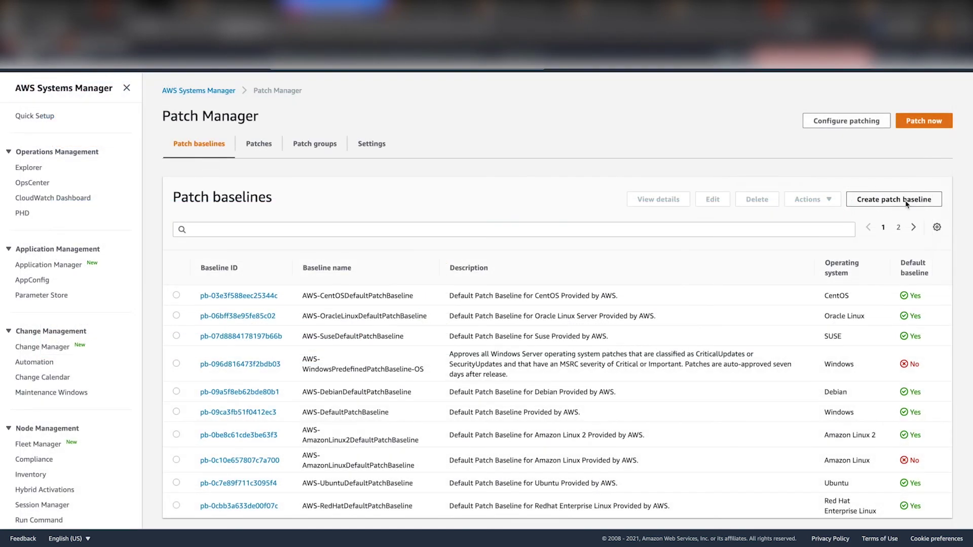
- Start a Windows patch baseline named IT08-Windows-Patchbaseline with the description "A test patch baseline for Windows Servers"
left_click(907, 205)
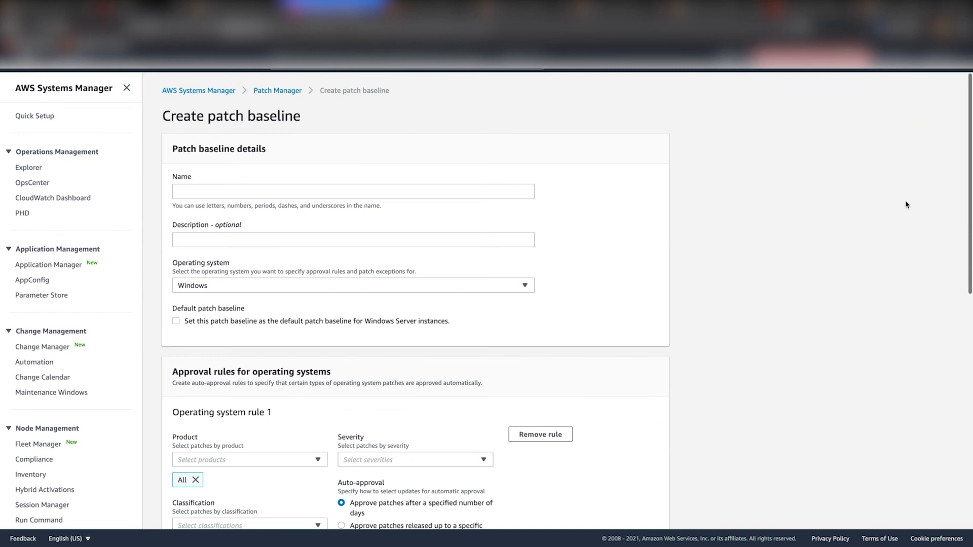
left_click(339, 189)
type("IT08-Windows-Patchbaseline")
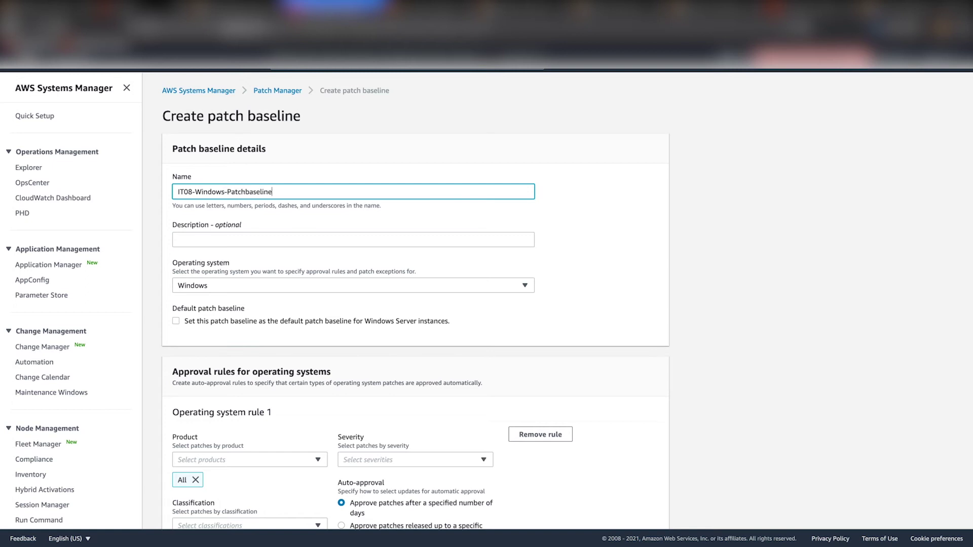
left_click(203, 239)
type("A test patch baseline for Windows Servers")
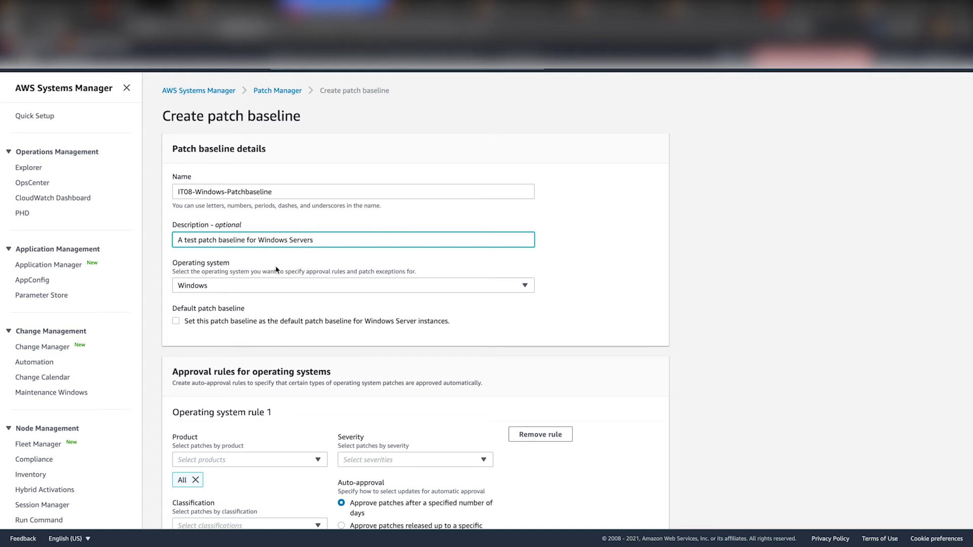
left_click(241, 287)
left_click(242, 287)
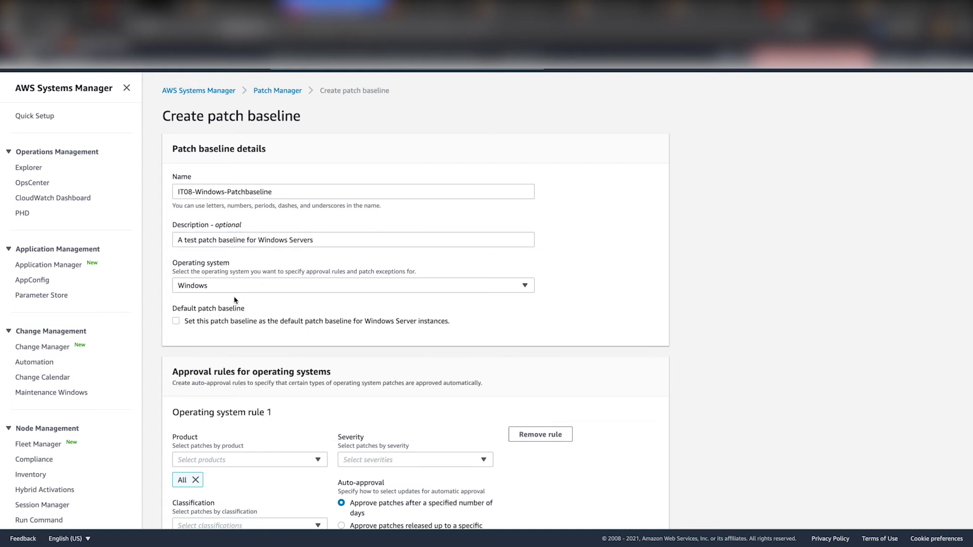
- Set the product of operating system rule 1 to WindowsServer2019 and its classification to SecurityUpdates
scroll(312, 402, "down", 1)
scroll(313, 401, "down", 4)
left_click(303, 274)
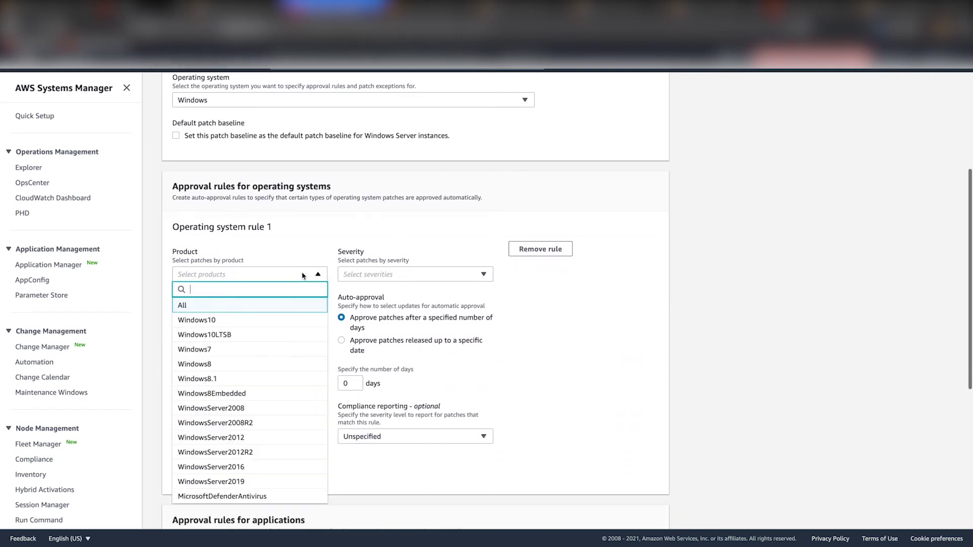
left_click(235, 481)
left_click(266, 337)
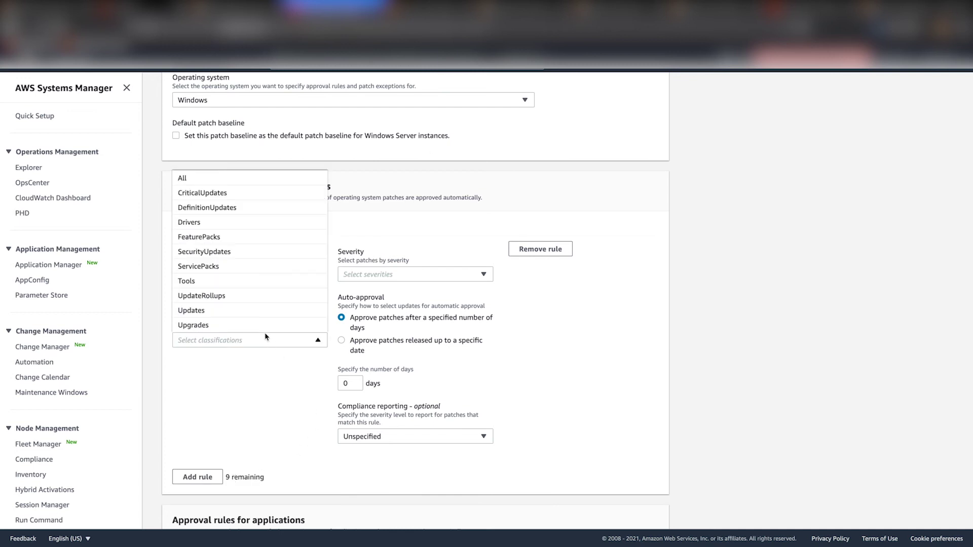
left_click(225, 254)
- Add the severities Critical and Important to operating system rule 1
left_click(399, 278)
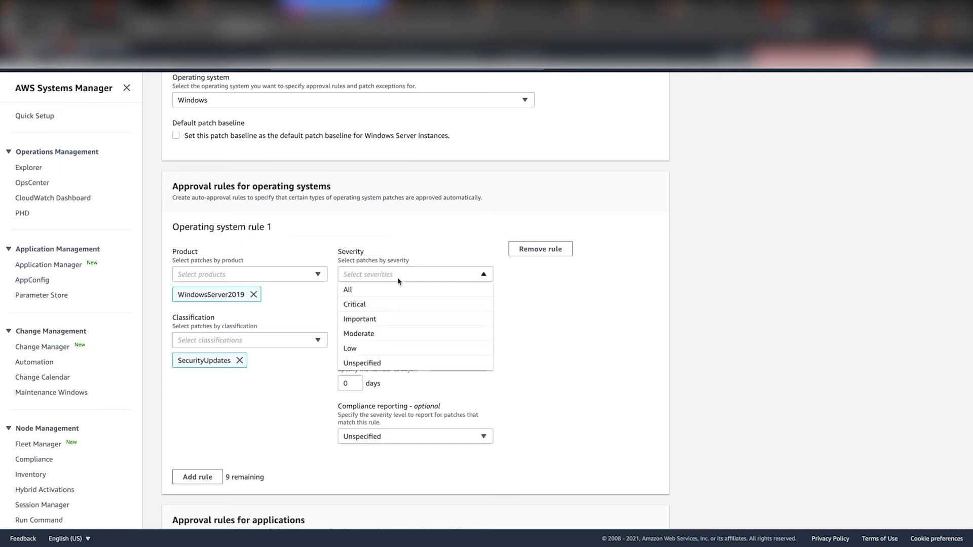
left_click(375, 306)
left_click(411, 276)
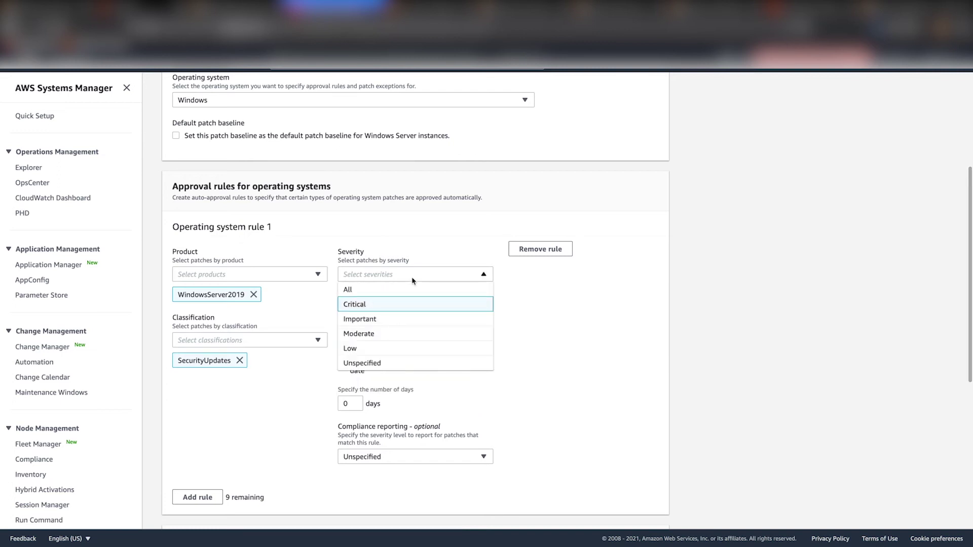
left_click(381, 319)
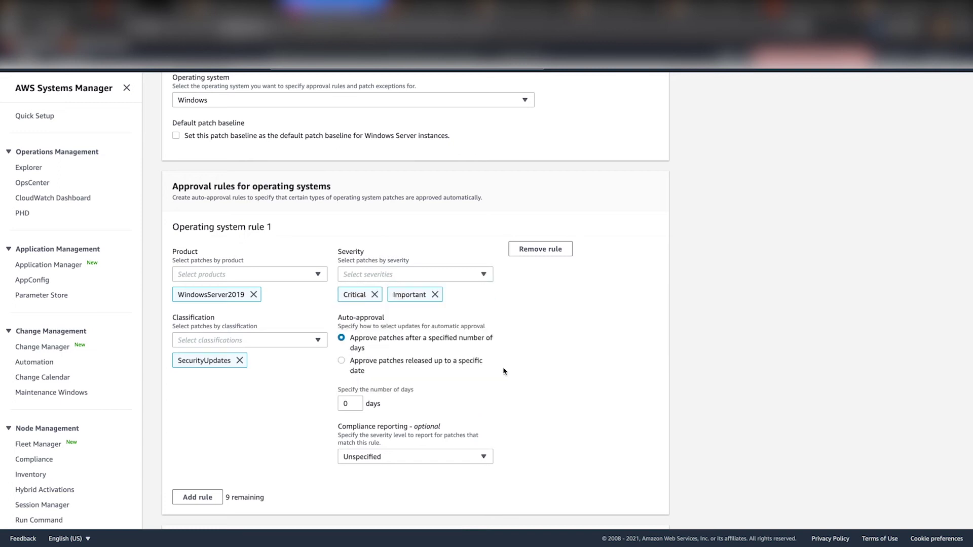
- Create the patch baseline with auto-approval after 7 days and compliance reporting set to Critical
left_click(356, 403)
key("BackSpace")
left_click(541, 434)
scroll(541, 434, "down", 3)
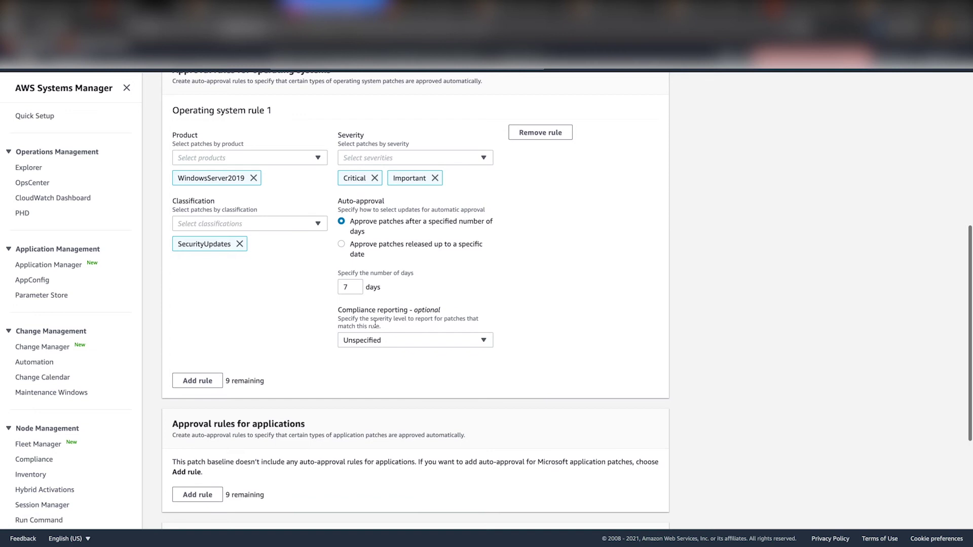
left_click(457, 341)
left_click(394, 370)
scroll(518, 372, "down", 4)
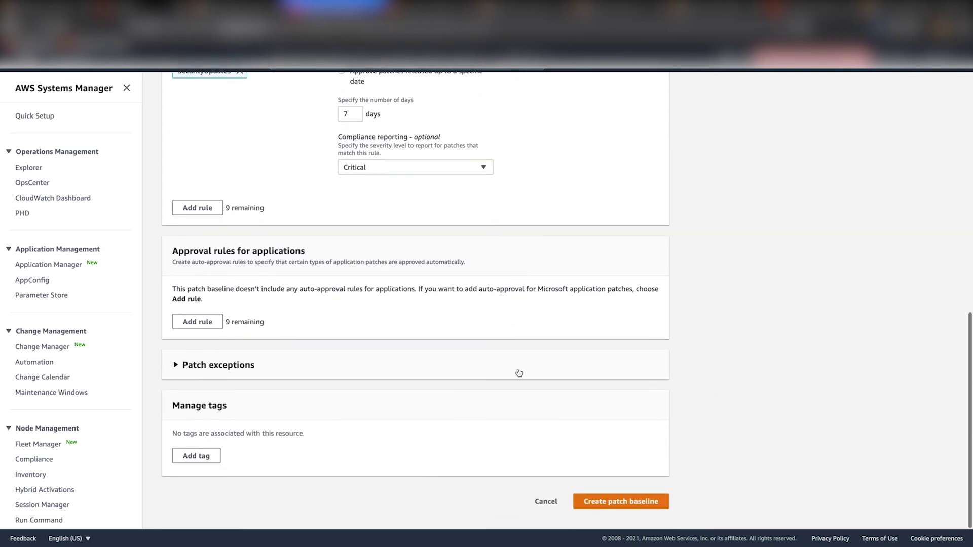
left_click(621, 501)
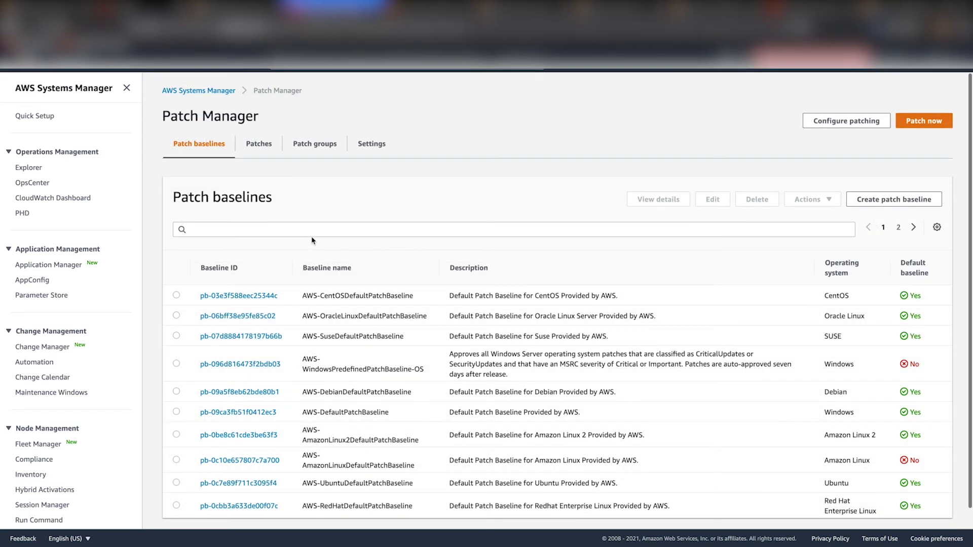
- Filter the patch baselines by name prefix IT and open the patch group settings of IT08-Windows-Patchbaseline
left_click(306, 230)
type("IT")
key("Return")
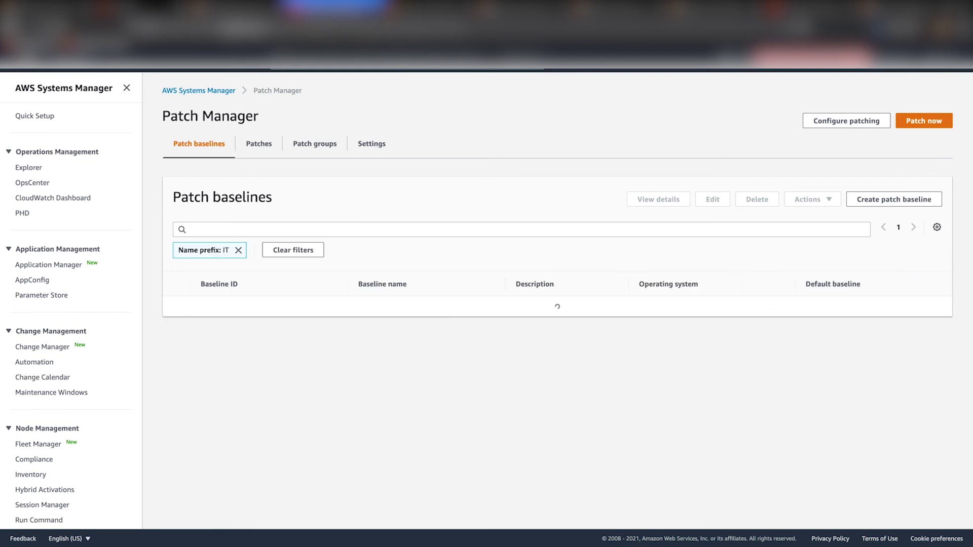
left_click(177, 327)
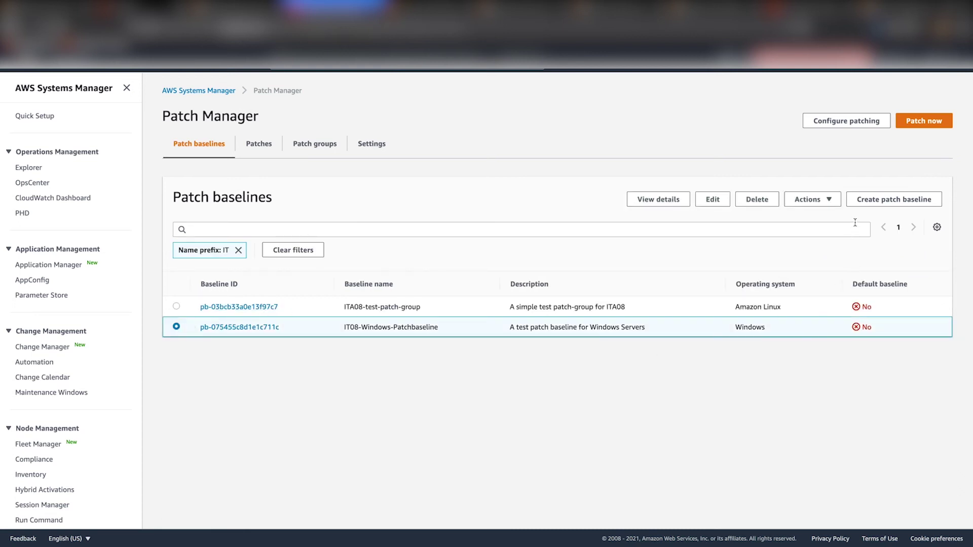
left_click(834, 203)
left_click(811, 231)
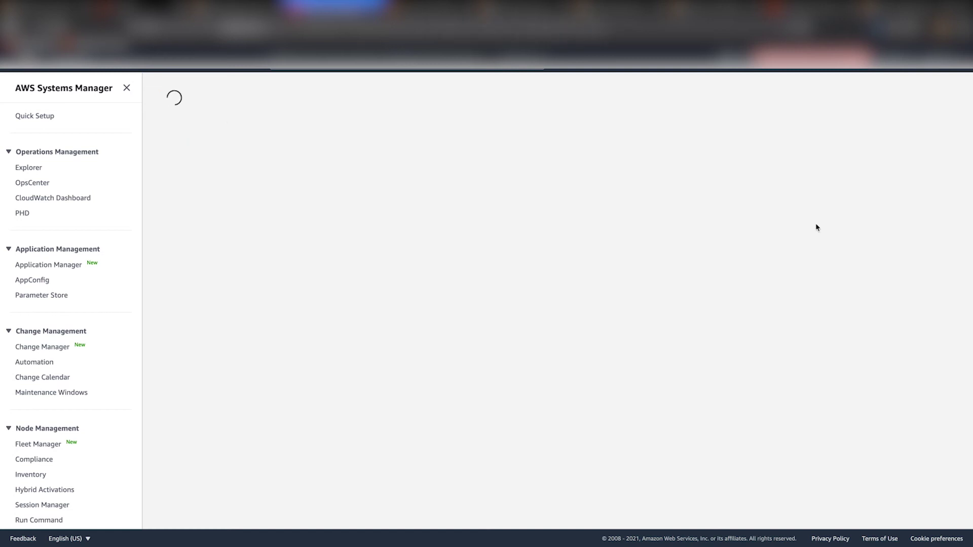
- Add the patch group Web Servers Windows to the baseline and close its patch group settings
left_click(258, 299)
type("Web")
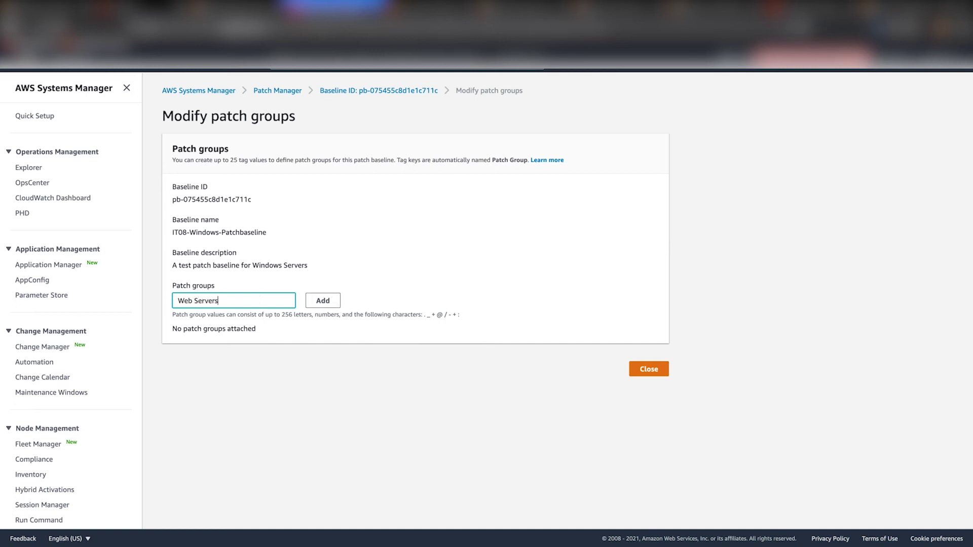
type("Servers Windows")
left_click(327, 302)
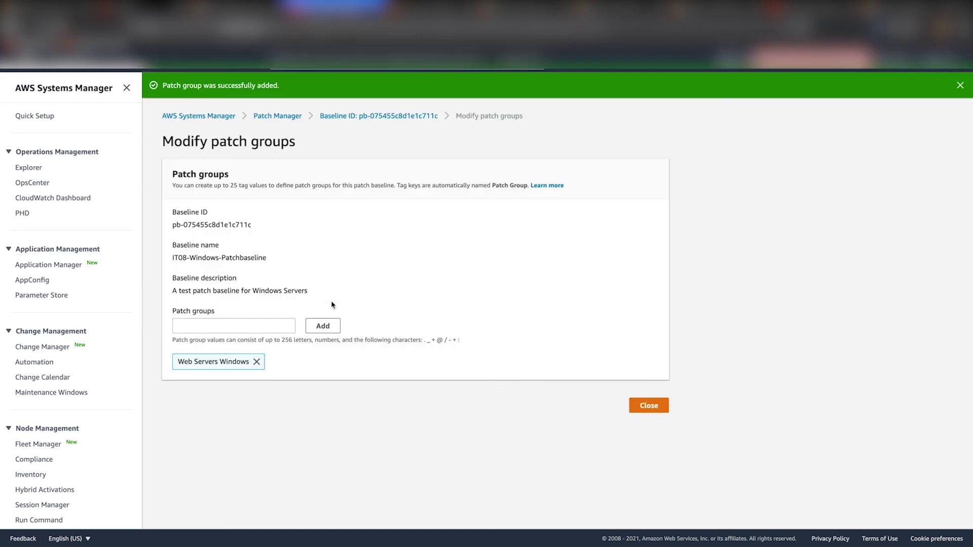
left_click(639, 410)
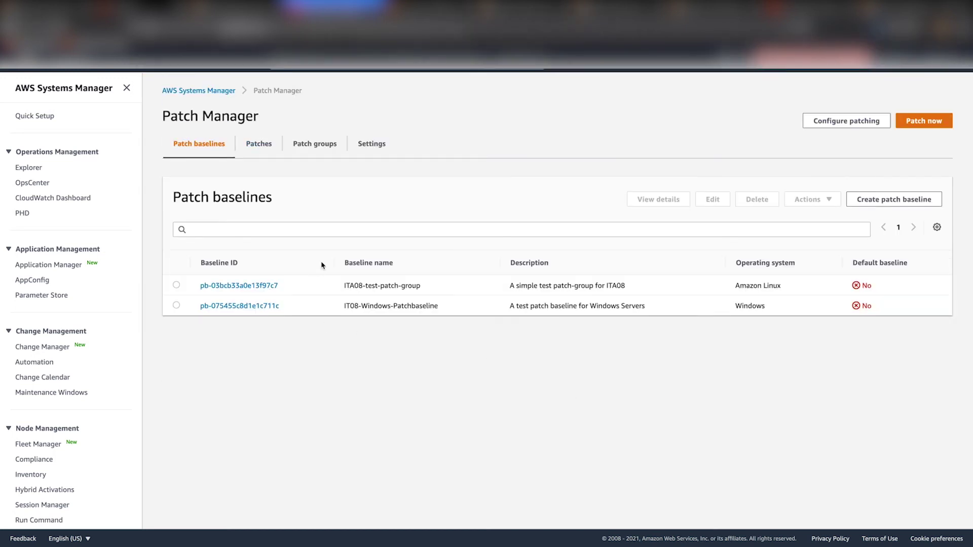
- Switch to the EC2 instances page and check the tags of ITA08-Test-Windows-Instance, including its Patch Group value
left_click(431, 11)
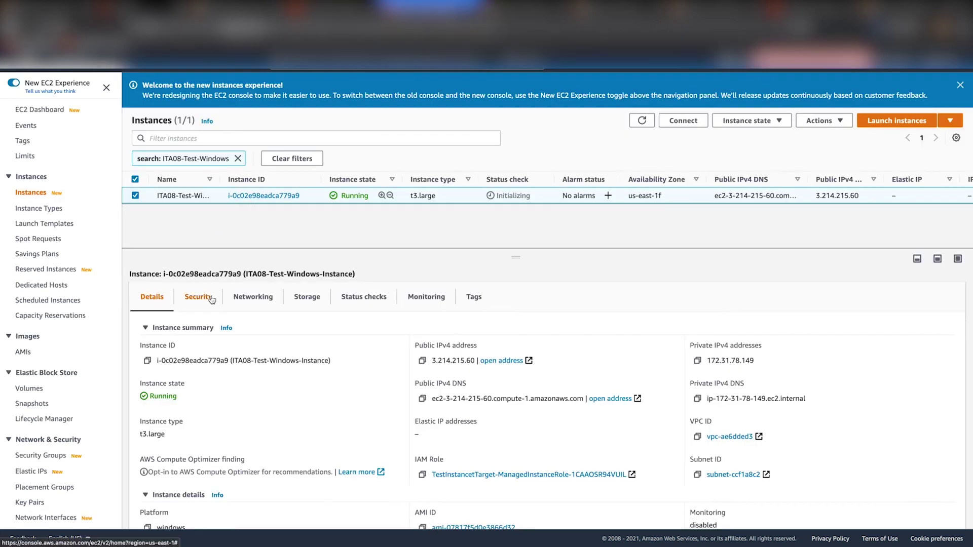
left_click(465, 296)
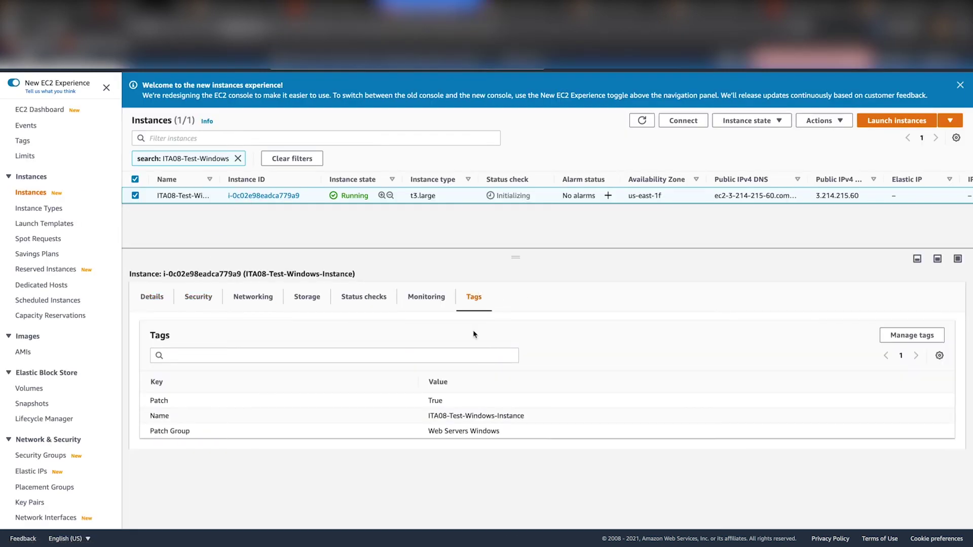
left_click_drag(508, 436, 421, 436)
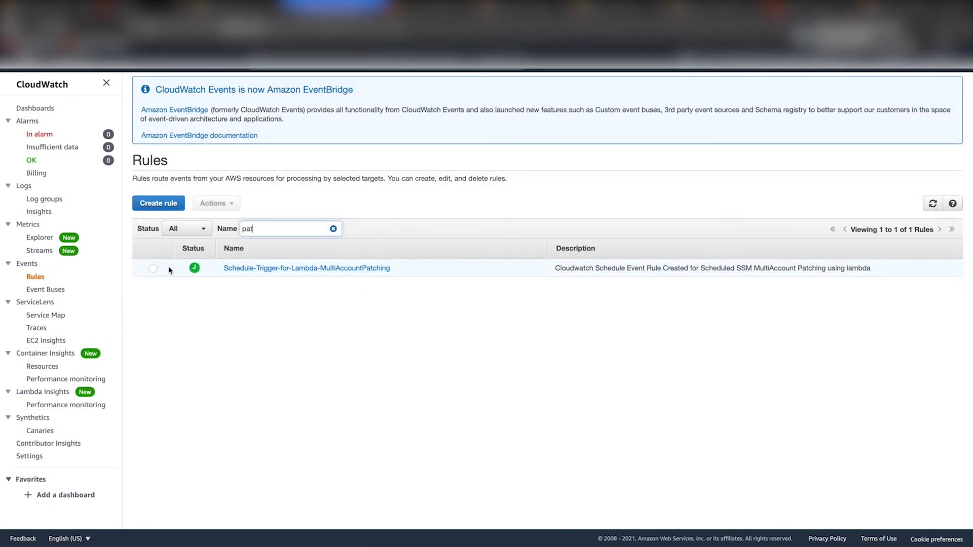
- Open the CloudWatch rule Schedule-Trigger-for-Lambda-MultiAccountPatching and review its schedule, upcoming trigger dates and targets
left_click(154, 270)
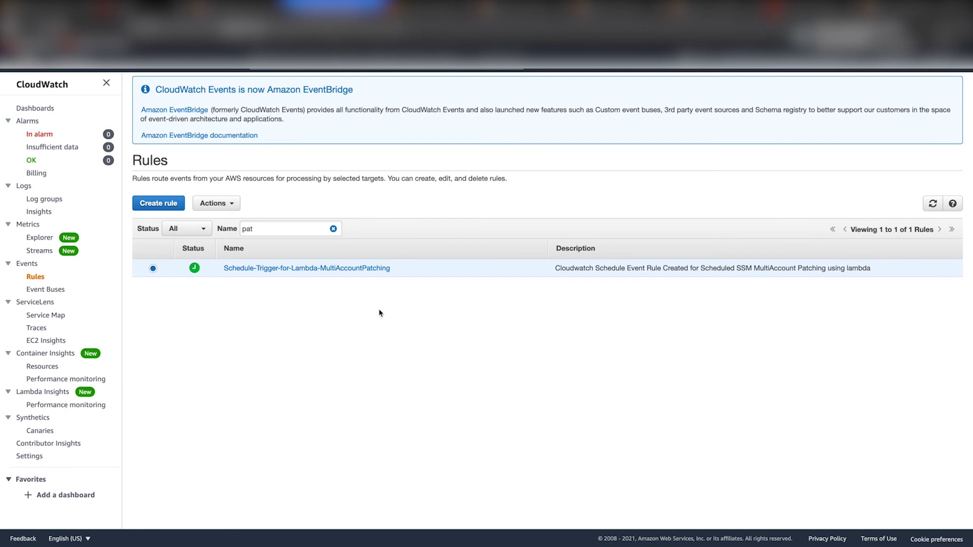
left_click(349, 268)
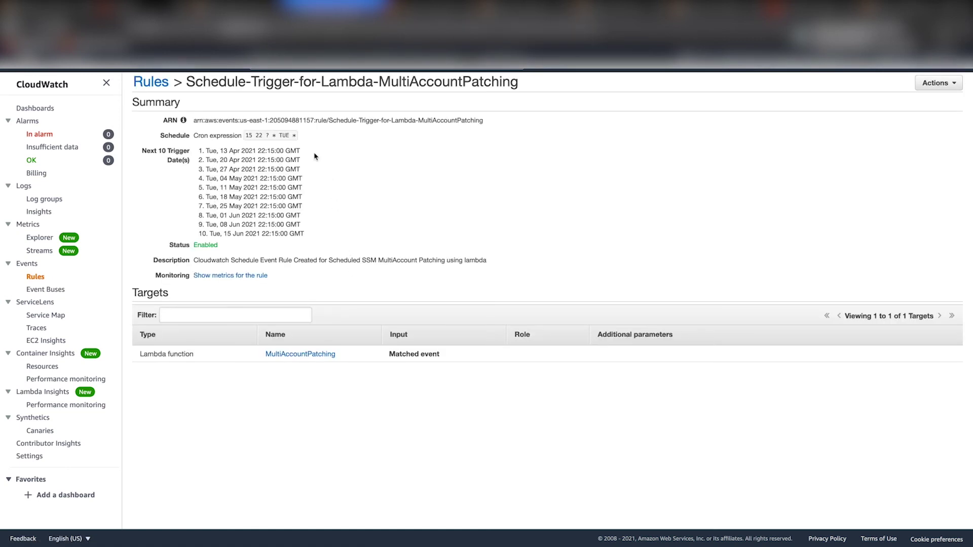
left_click_drag(306, 151, 286, 232)
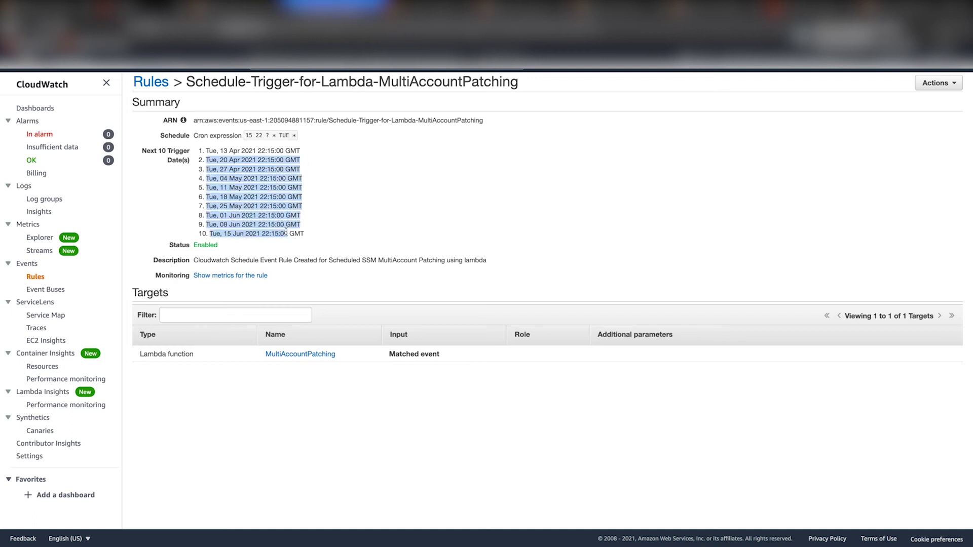
left_click(321, 256)
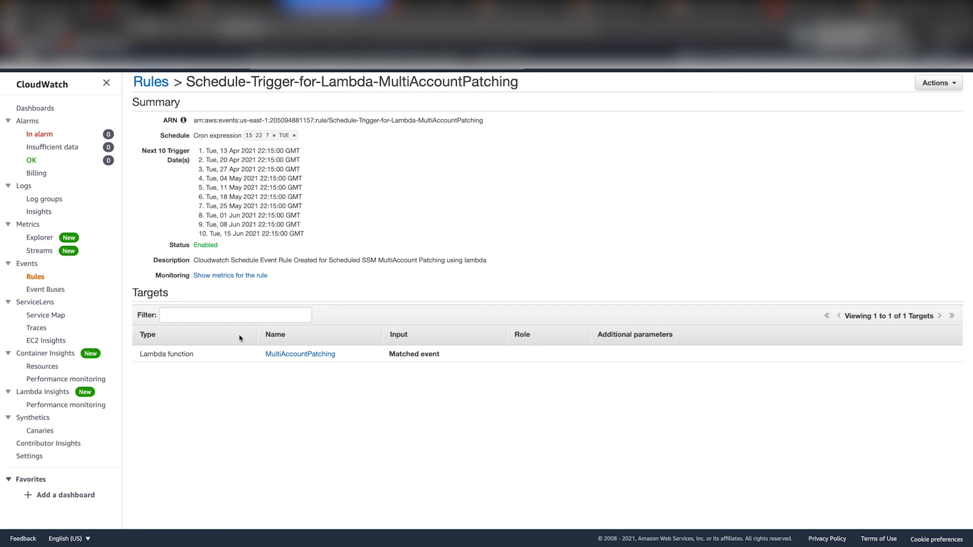
left_click(949, 94)
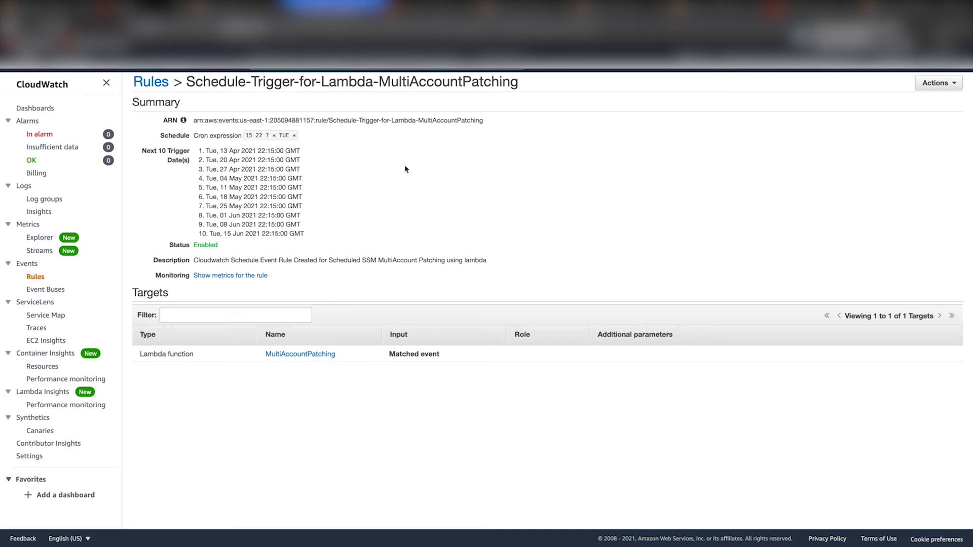
- Open the rule's target Lambda function MultiAccountPatching and run its test
left_click(284, 354)
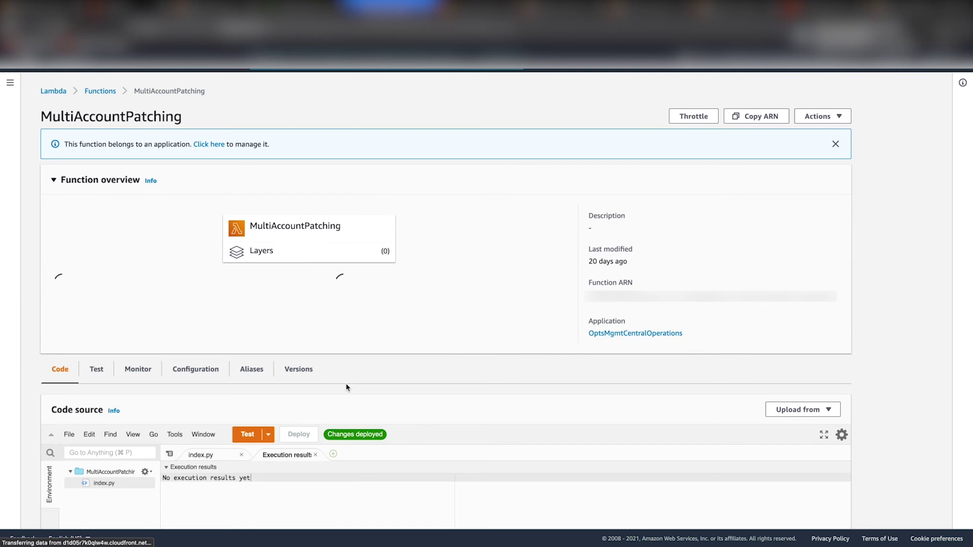
left_click(256, 434)
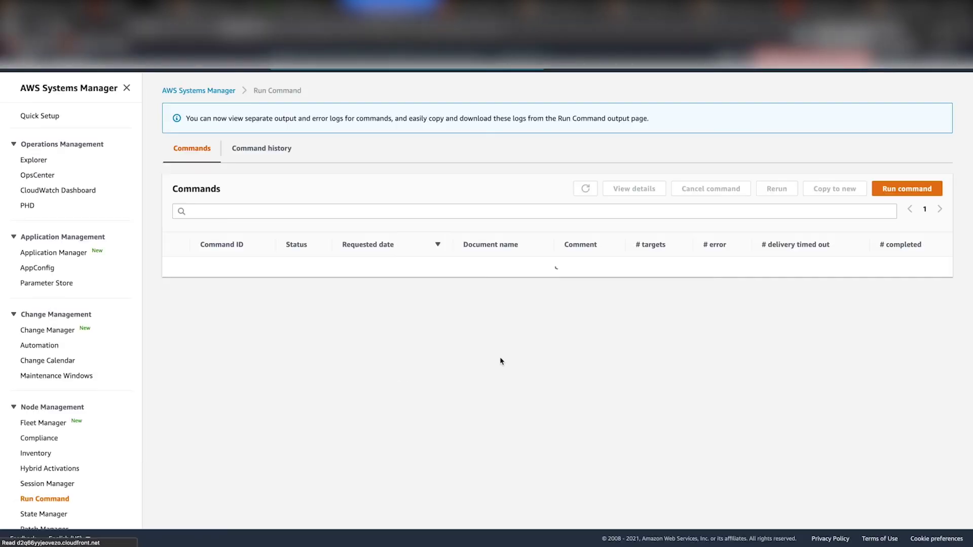
- Open the latest Run Command entry and inspect the PatchWindows step's output and error for the first listed target instance
left_click(248, 268)
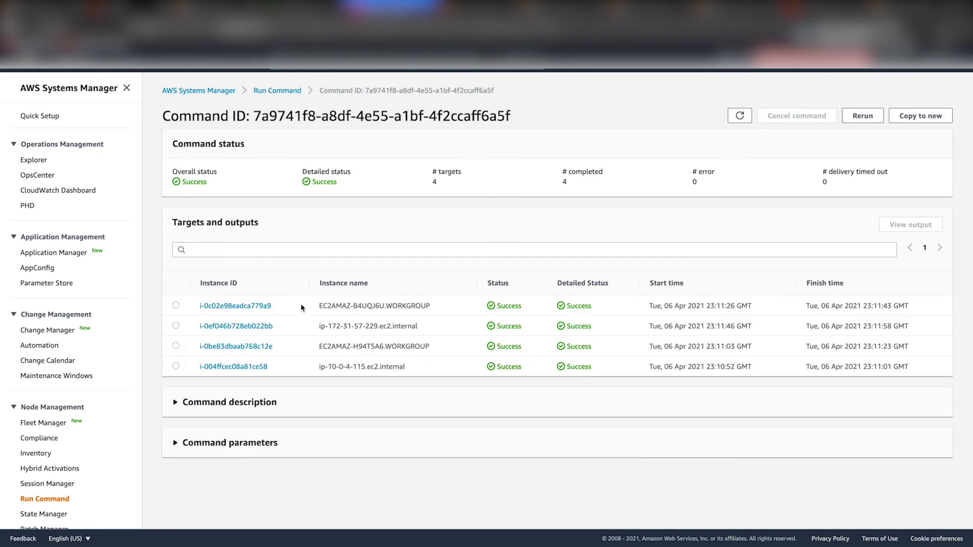
left_click(255, 306)
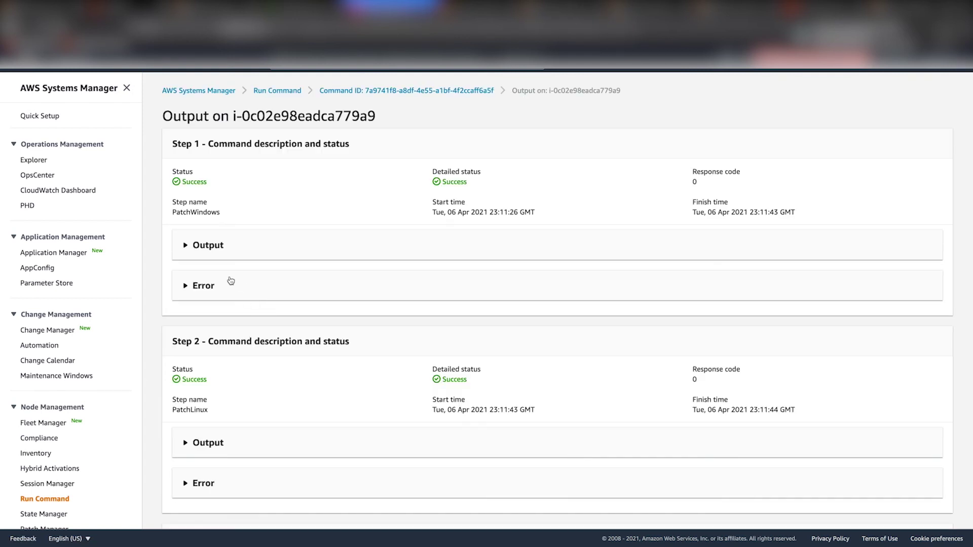
left_click(227, 252)
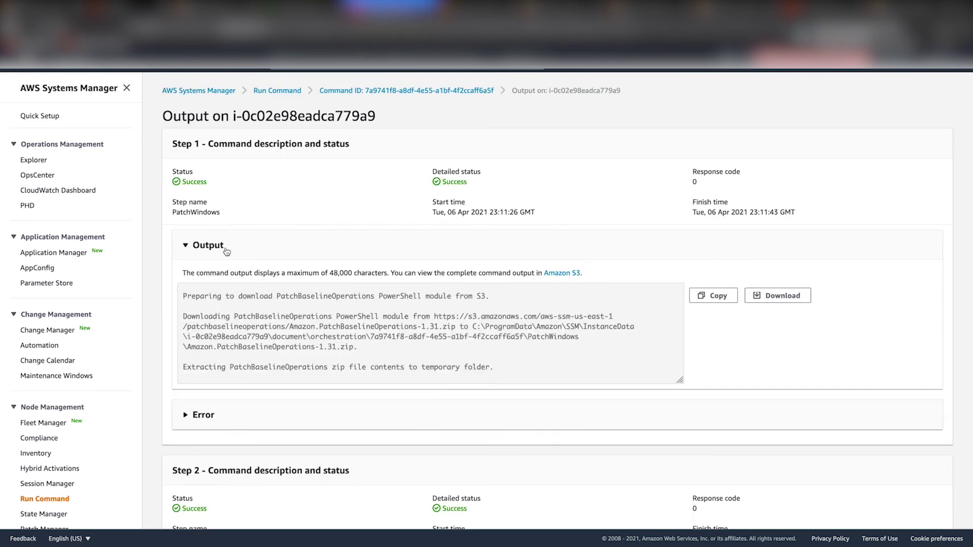
left_click(226, 250)
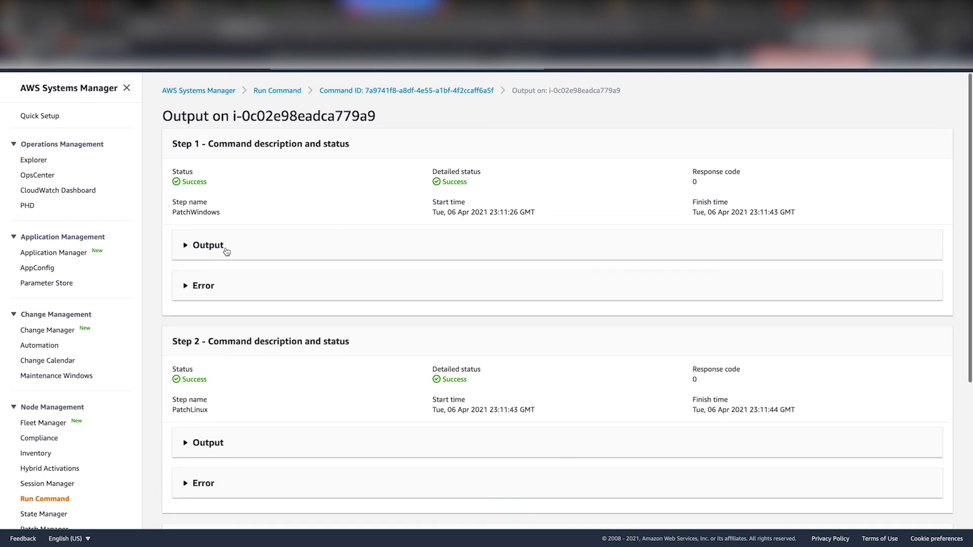
left_click(214, 278)
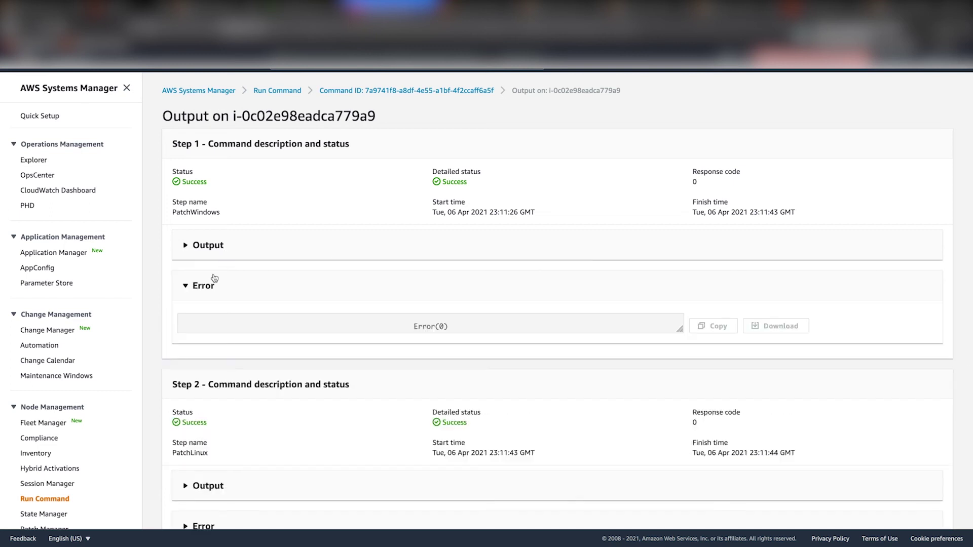
left_click(215, 277)
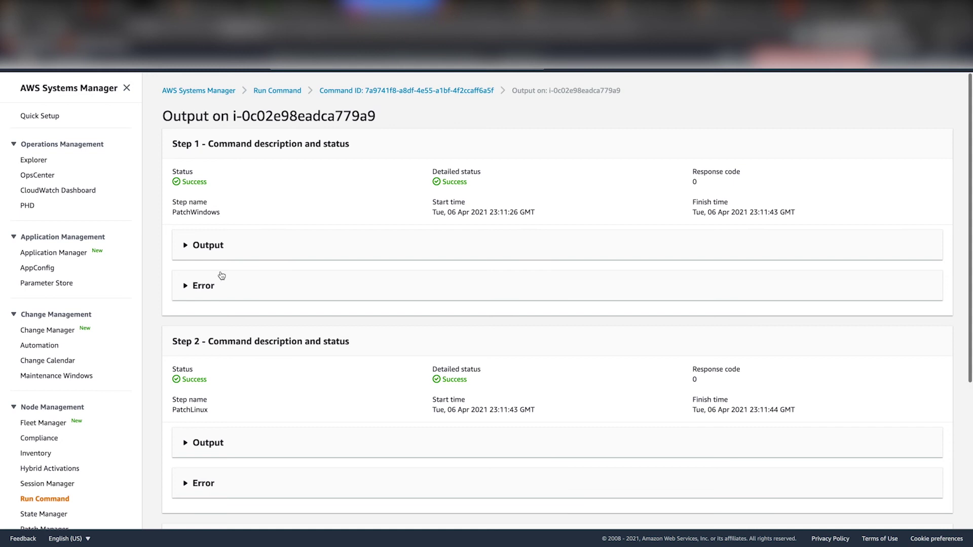
- Open ITA08-Test-Windows-Instance in Fleet Manager and review its patch summary and patch list
left_click(44, 423)
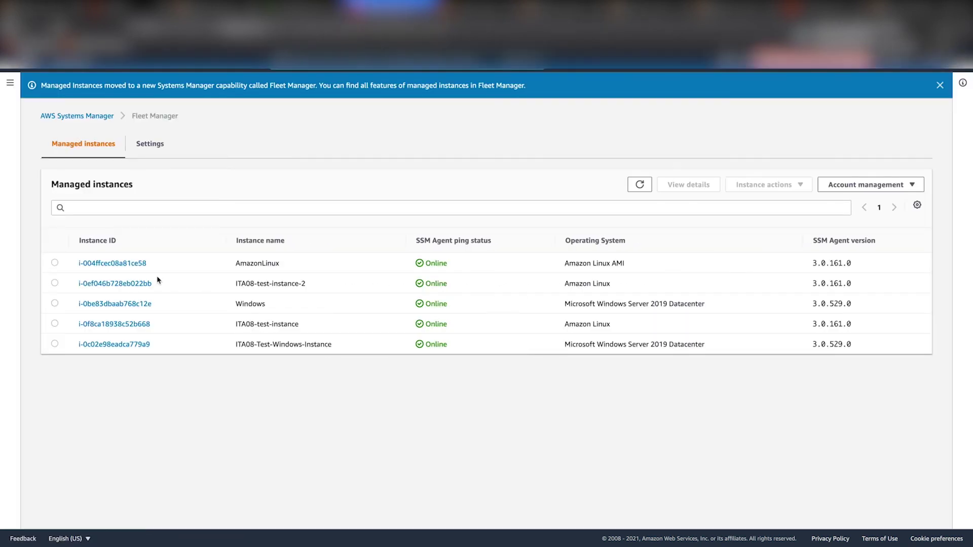
left_click(130, 344)
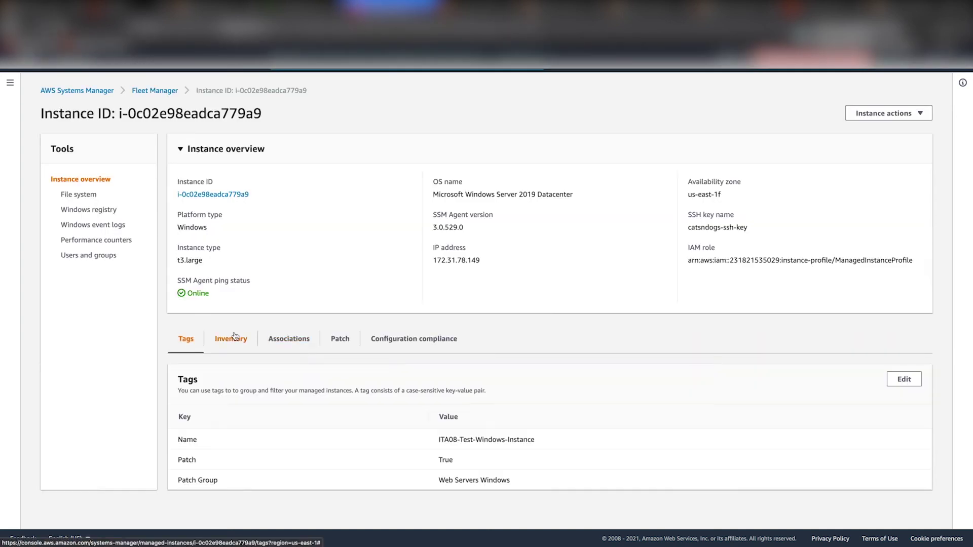
left_click(347, 344)
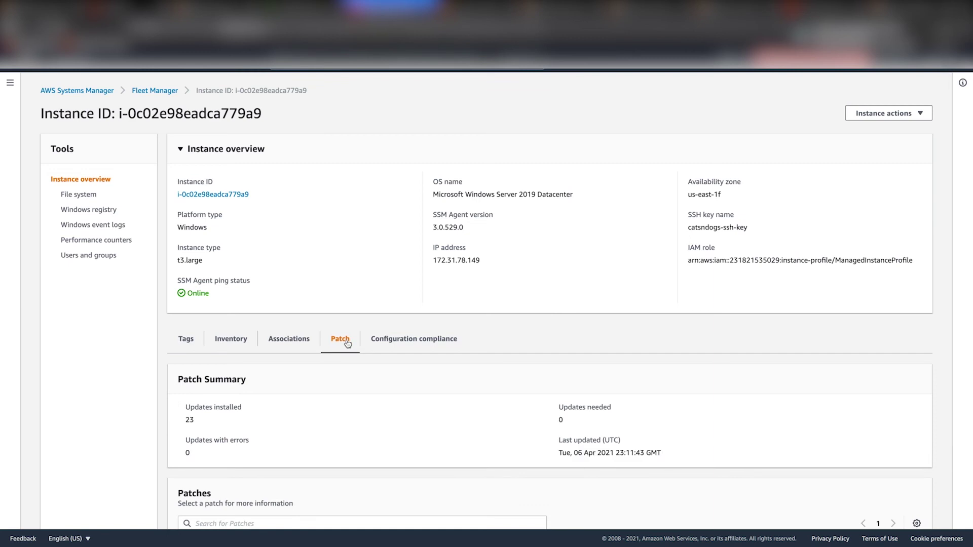
scroll(380, 408, "down", 5)
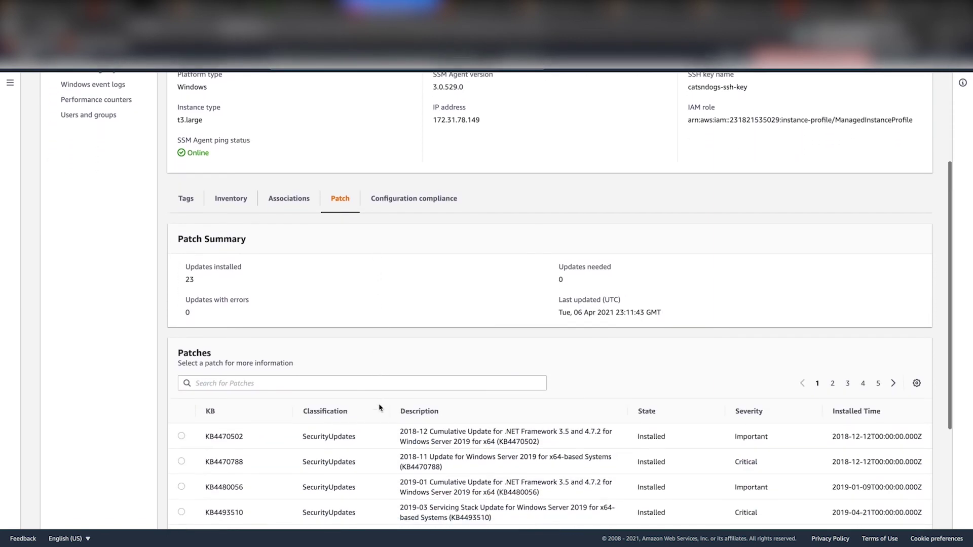
scroll(380, 407, "down", 1)
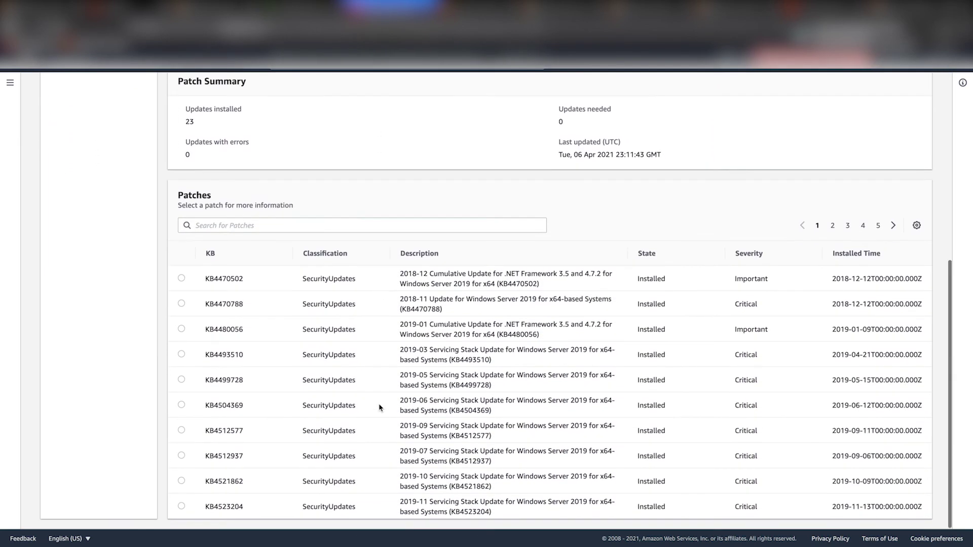
scroll(380, 408, "up", 1)
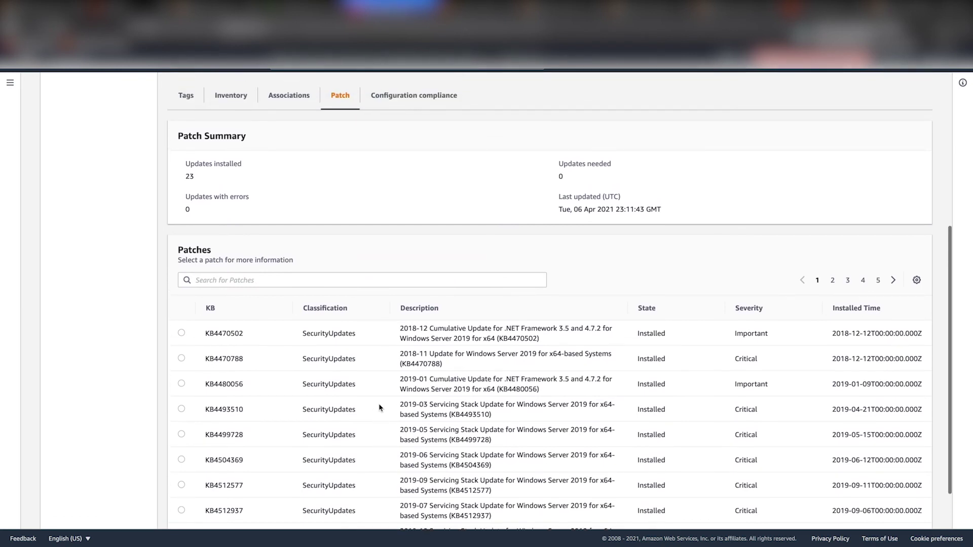
scroll(380, 407, "up", 4)
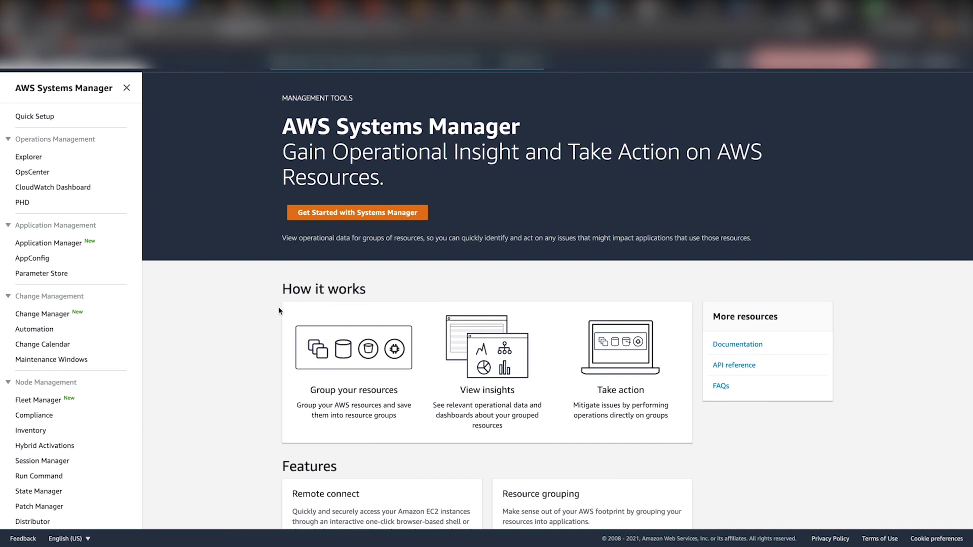
- Open the Systems Manager Compliance dashboard, review the resource summary and group the results by patch group
left_click(32, 416)
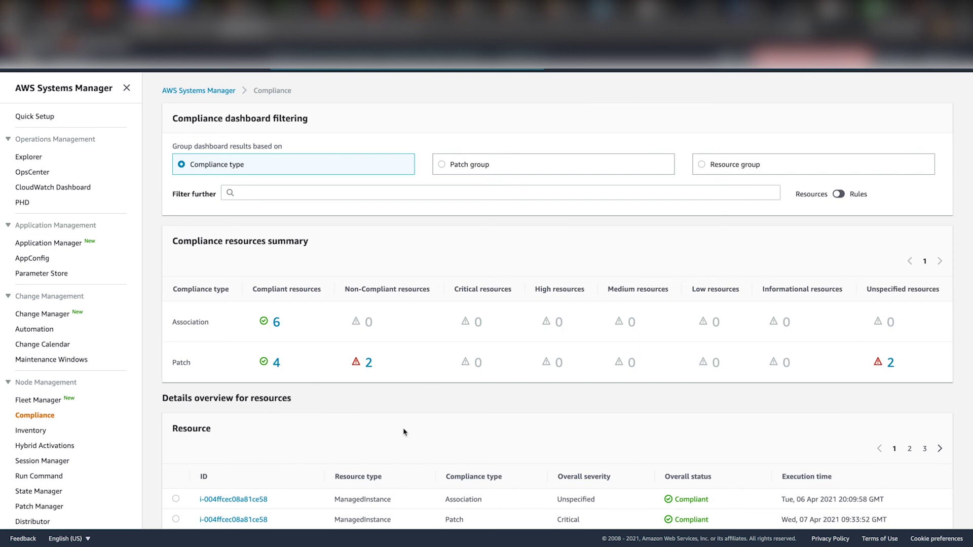
scroll(428, 397, "down", 2)
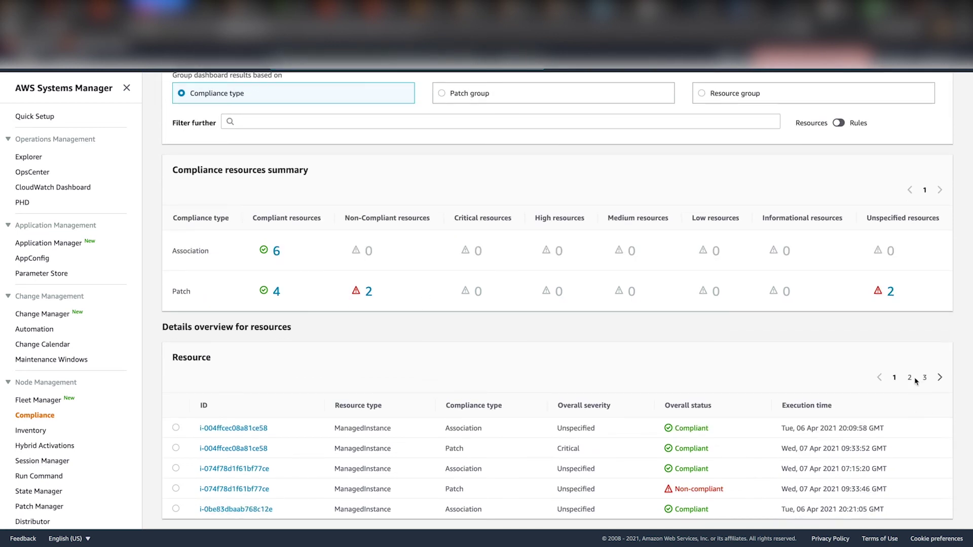
scroll(777, 360, "up", 2)
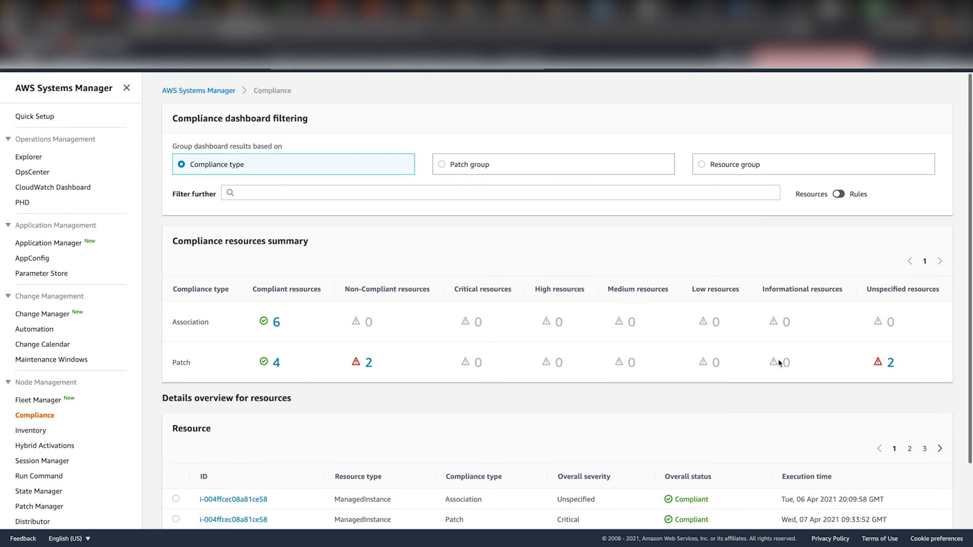
left_click(485, 165)
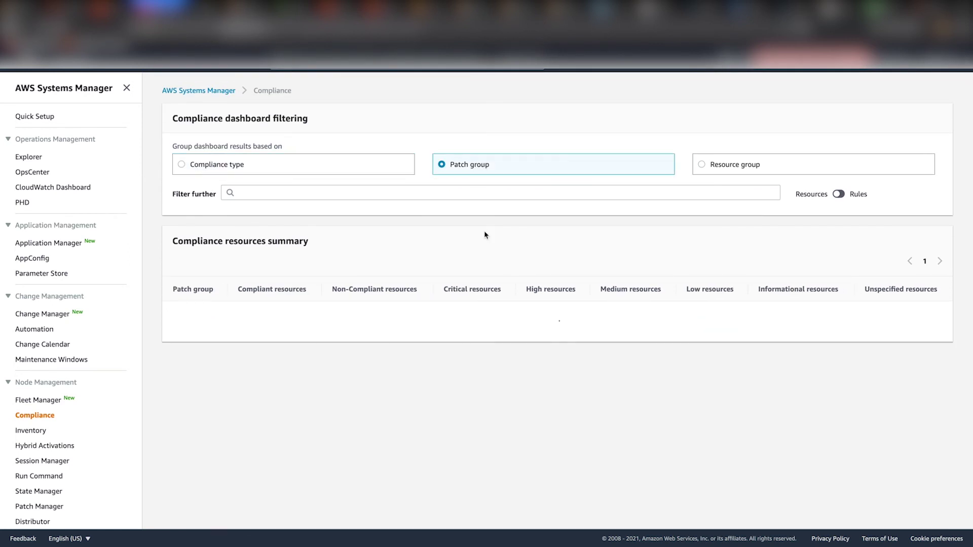
scroll(485, 235, "down", 1)
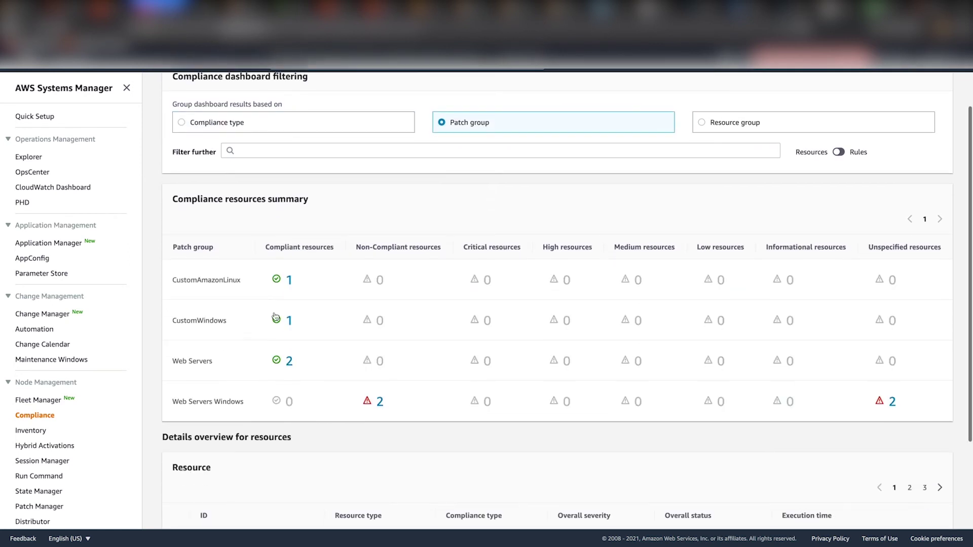
- List the non-compliant resources of the Web Servers Windows patch group
left_click_drag(170, 402, 241, 416)
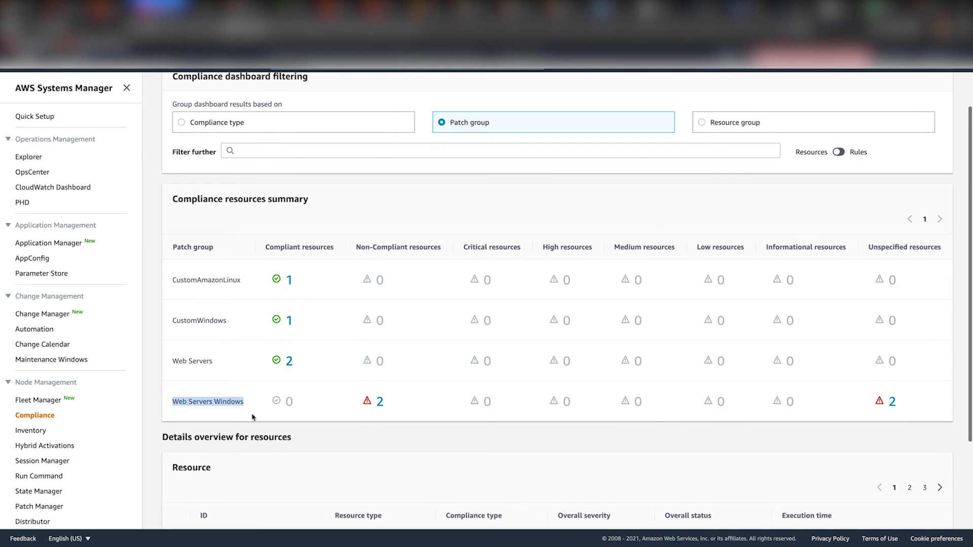
left_click(327, 438)
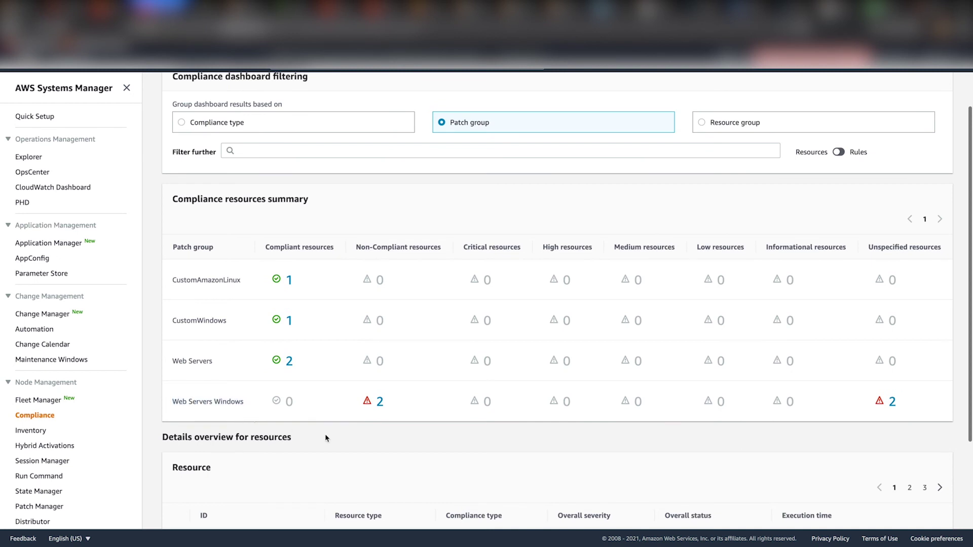
left_click(387, 407)
scroll(382, 446, "down", 2)
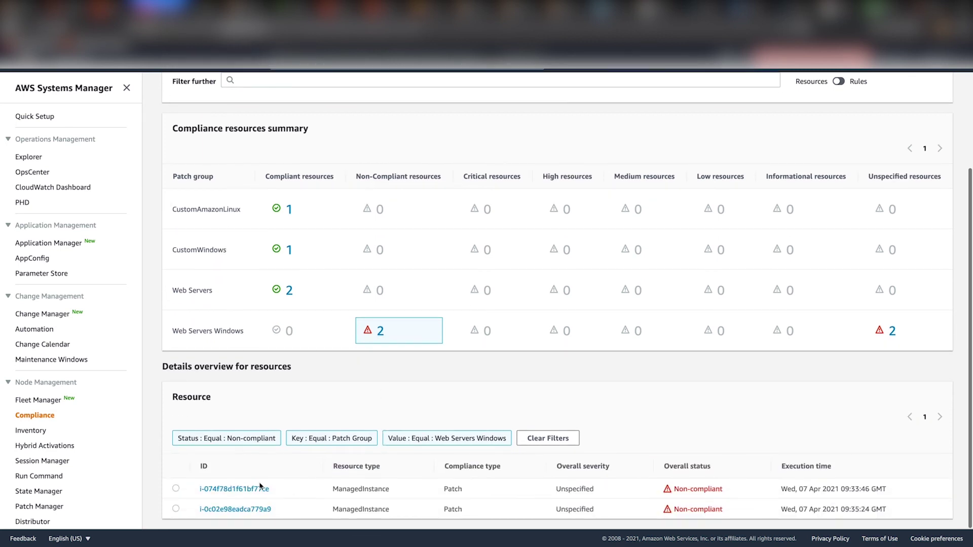
- Open the first listed non-compliant instance and filter its patches by State: Missing
left_click(247, 488)
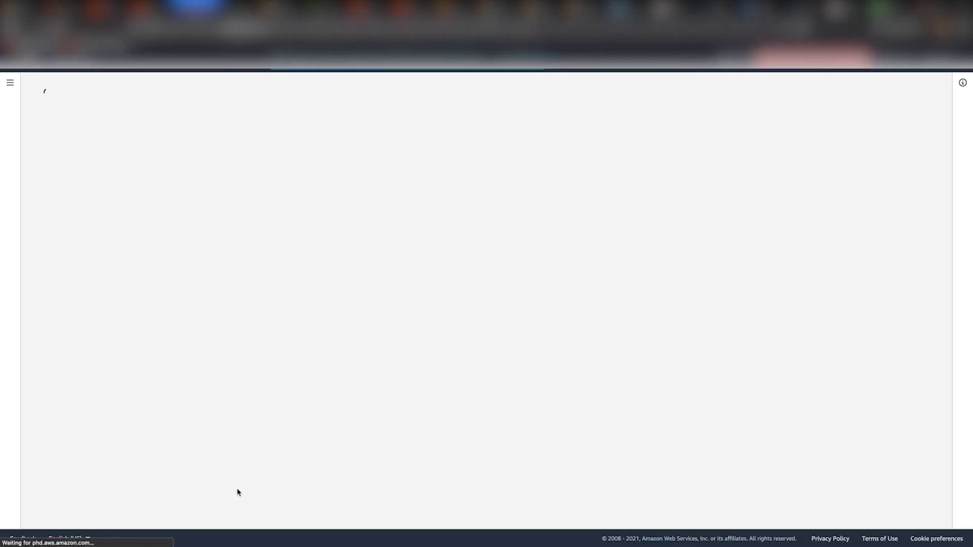
scroll(349, 469, "down", 3)
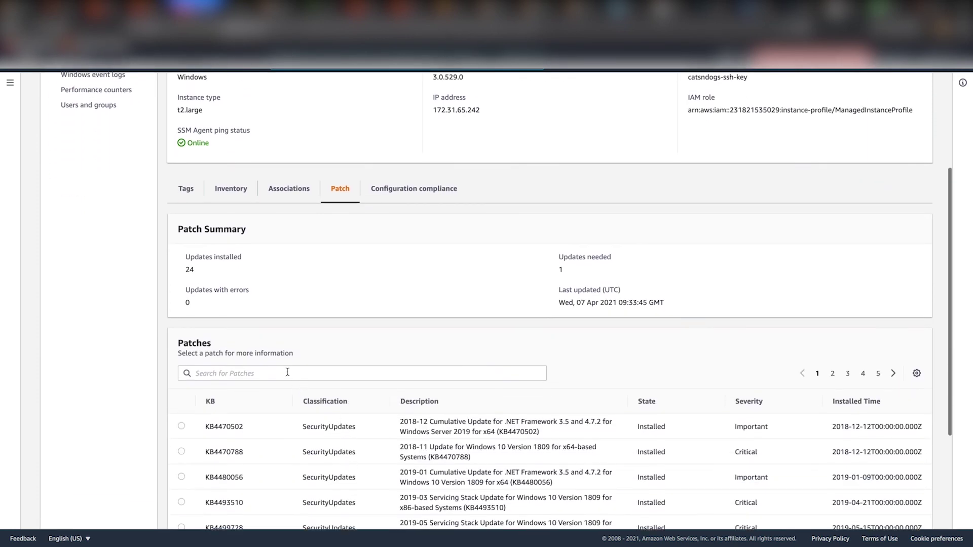
left_click(288, 372)
left_click(201, 444)
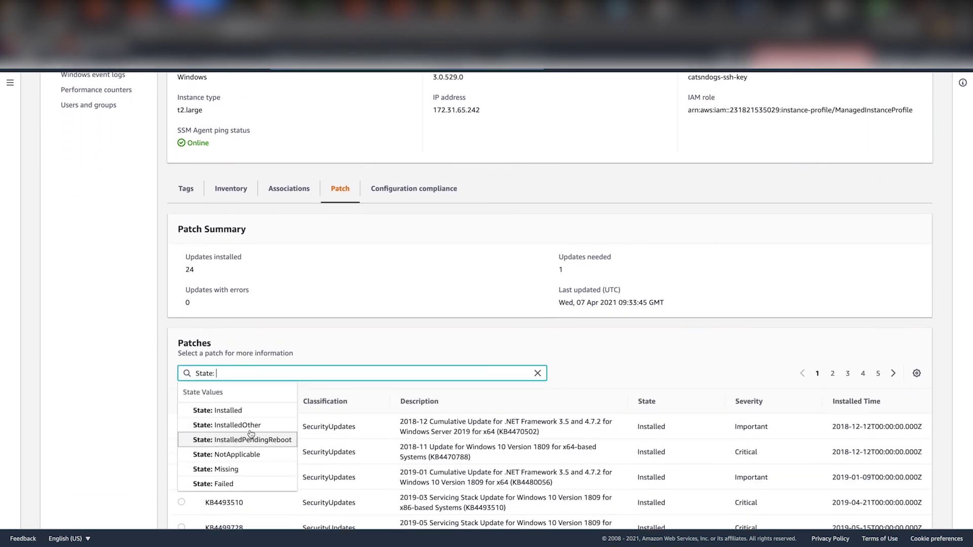
left_click(223, 469)
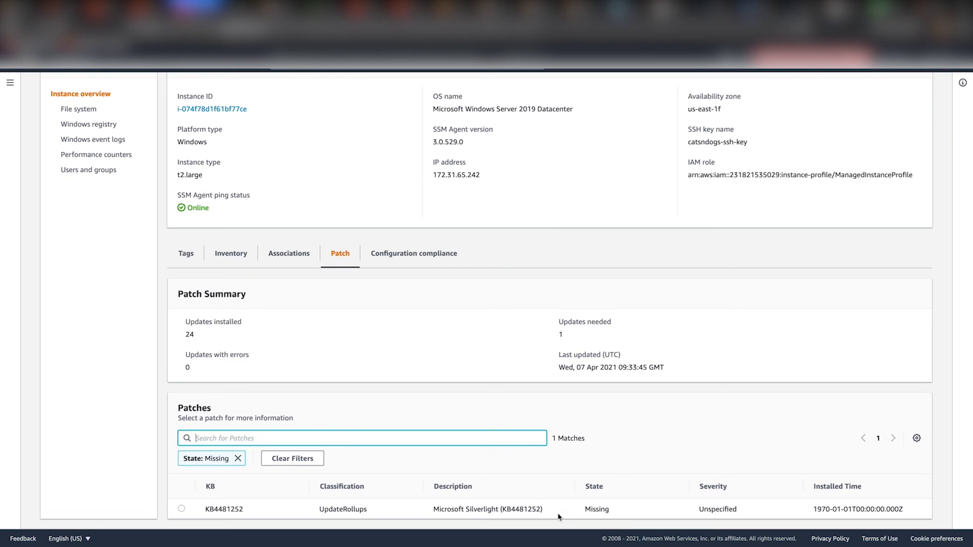
- Examine the missing Microsoft Silverlight patch's KB number and the instance's patch summary and overview
double_click(525, 509)
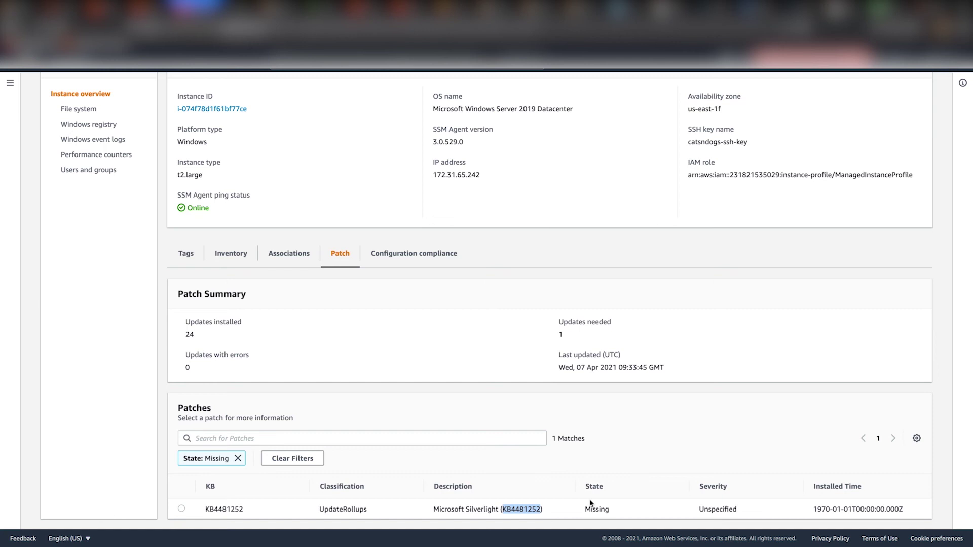
scroll(590, 503, "up", 1)
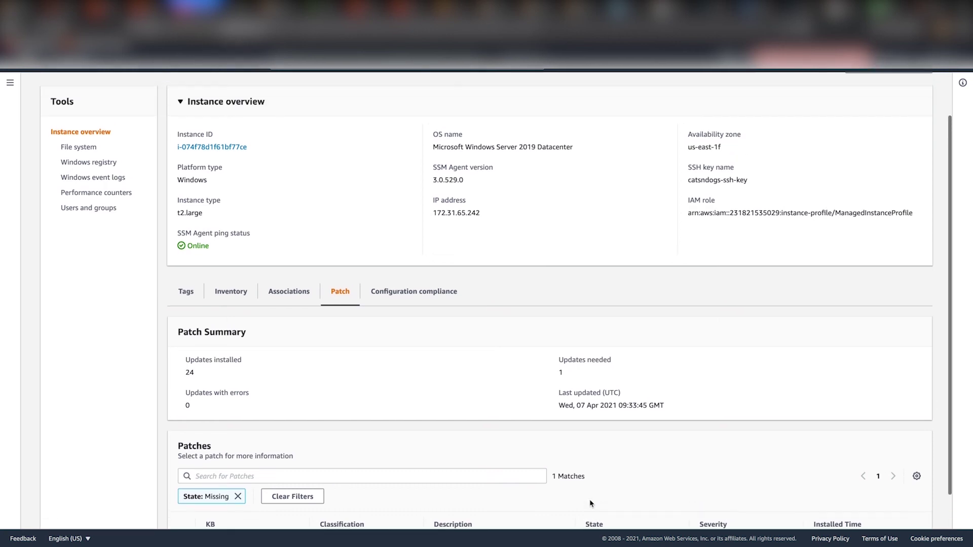
scroll(590, 502, "down", 1)
scroll(590, 502, "up", 2)
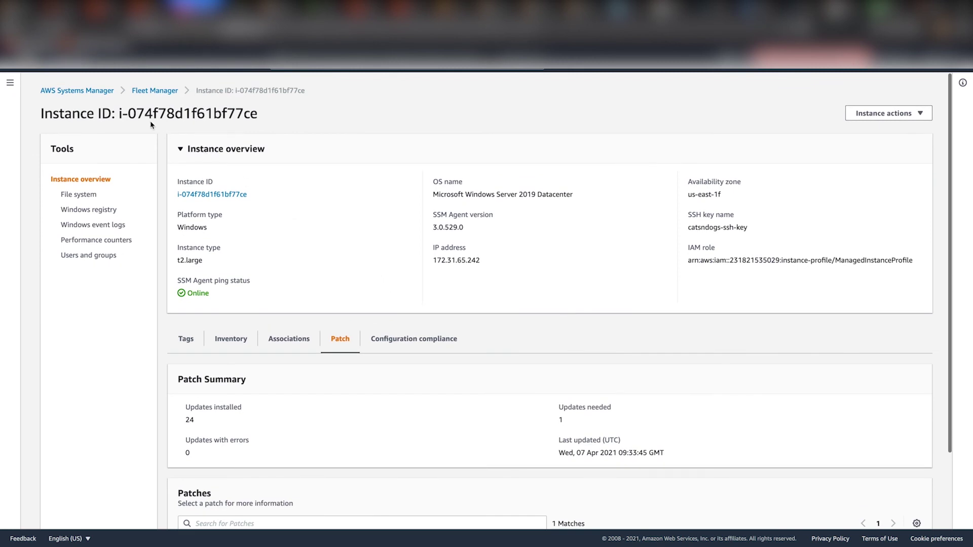
- Leave the instance page, switch to the Athena query editor and run the saved SSM Agent query on the ssm_global_resource_sync database
left_click(77, 90)
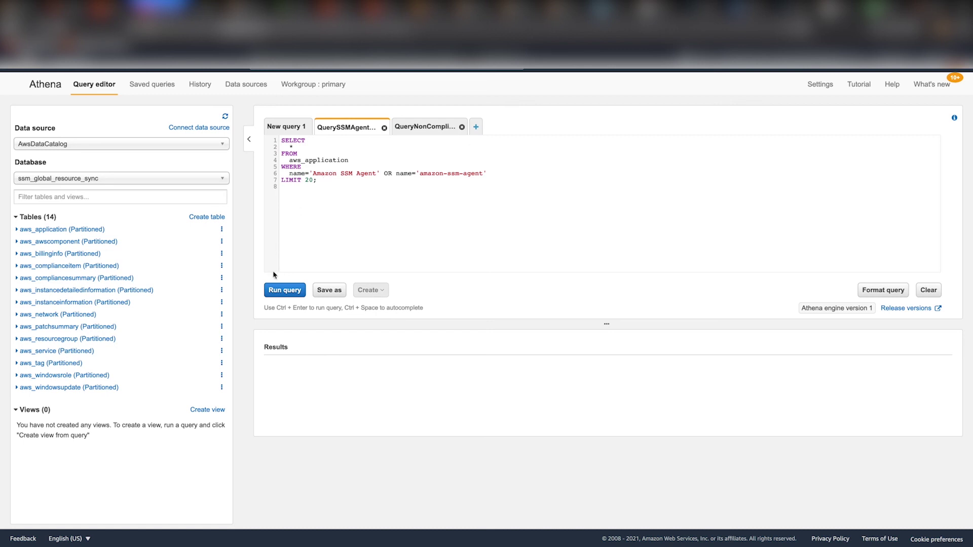
left_click(273, 293)
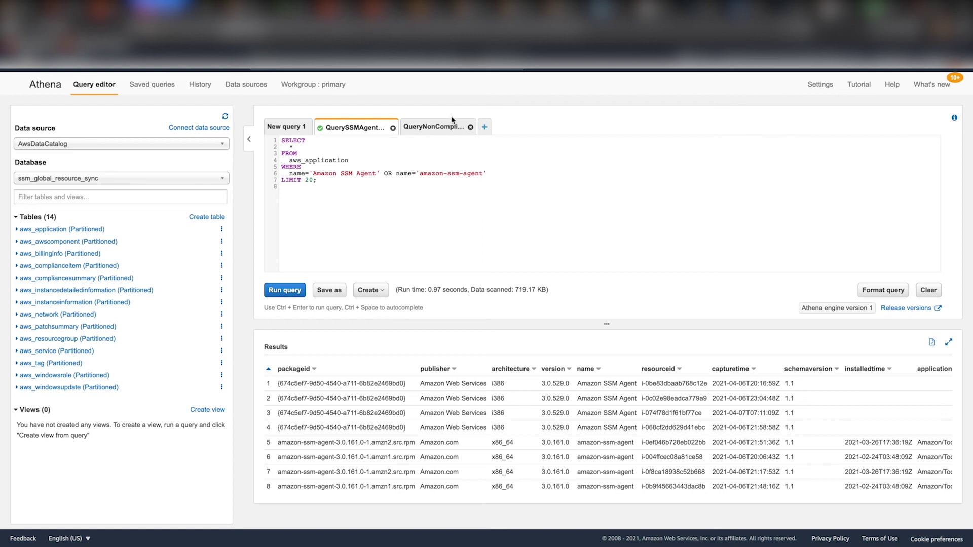
- Run the saved non-compliant patch query on aws_complianceitem with ssm_global_resource_sync as the database
left_click(430, 124)
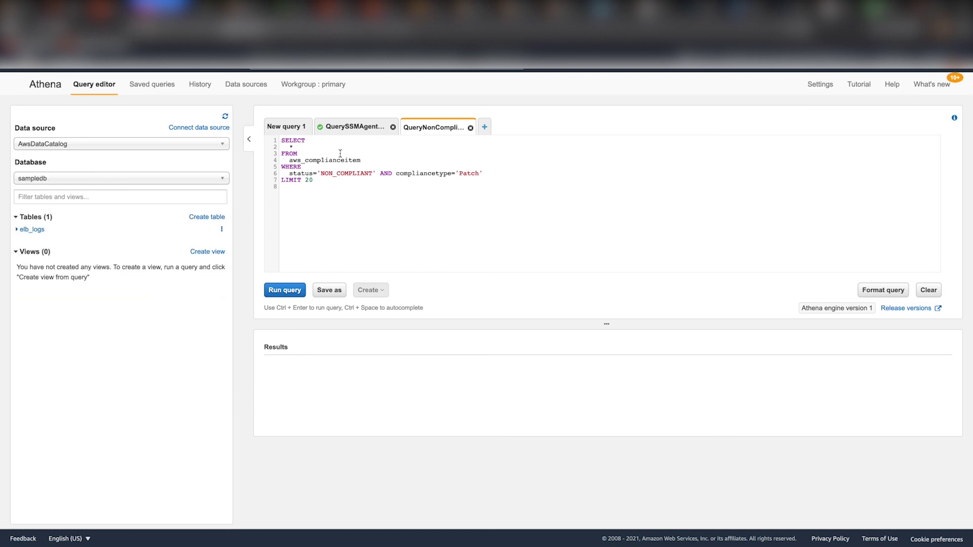
left_click(193, 179)
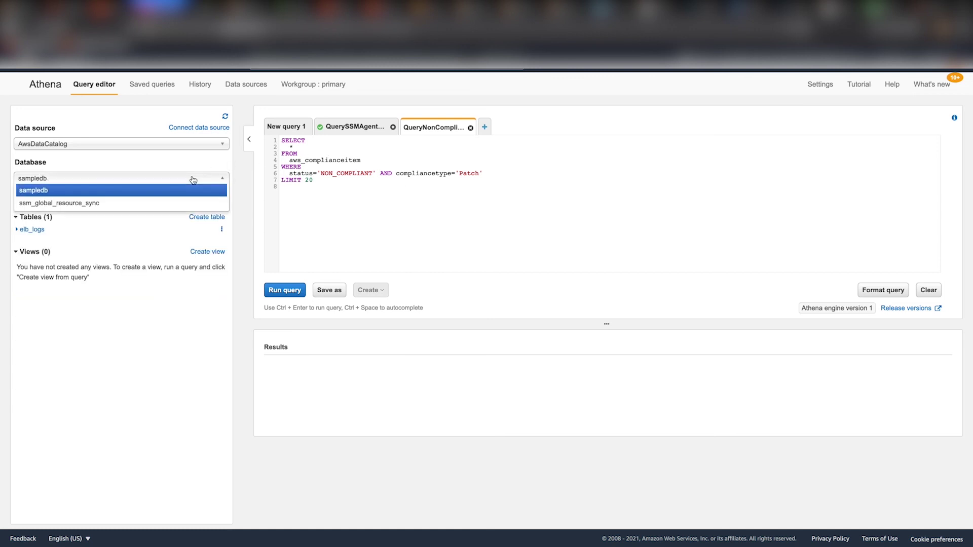
left_click(133, 203)
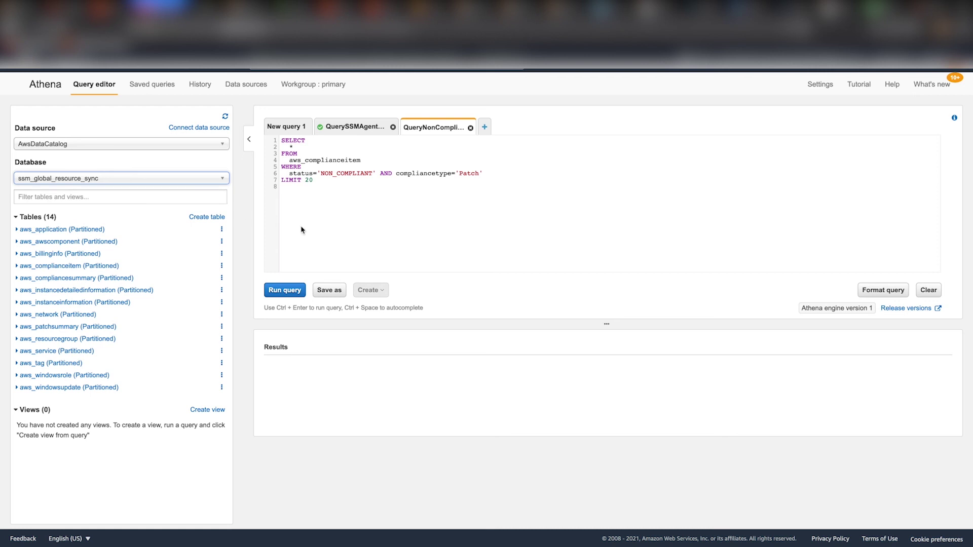
left_click(284, 290)
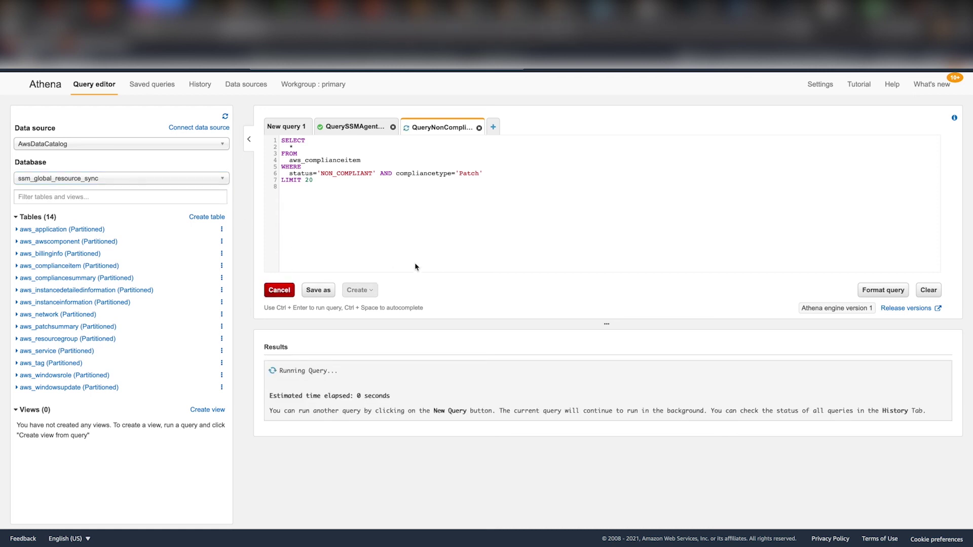